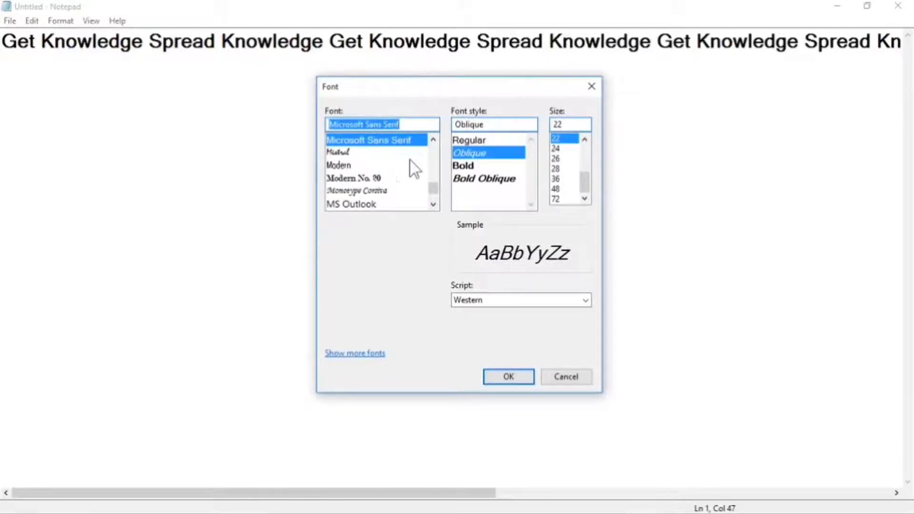
Choose the 32768 NO font with the Bold Oblique style for the text.
mouse_move(436, 190)
left_mouse_down()
mouse_move(436, 157)
mouse_move(436, 200)
mouse_move(434, 150)
mouse_move(436, 200)
left_mouse_up()
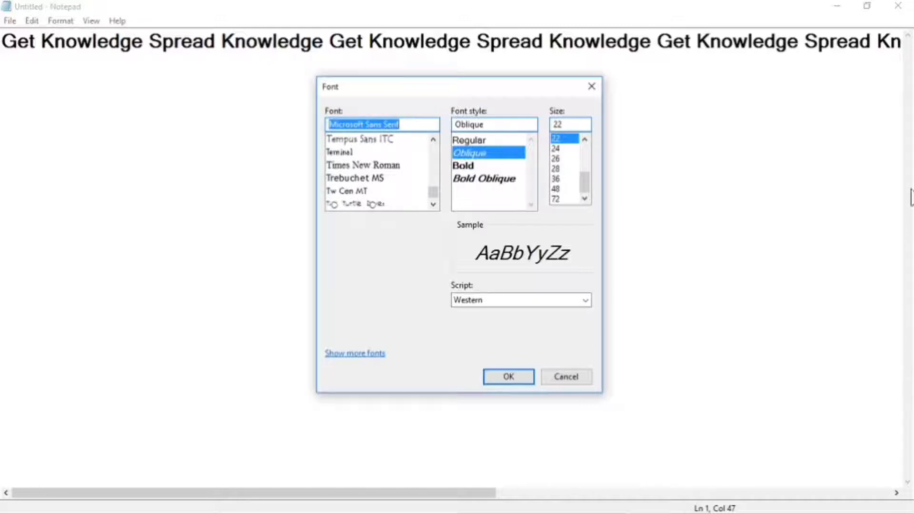
left_click(362, 165)
left_click(356, 179)
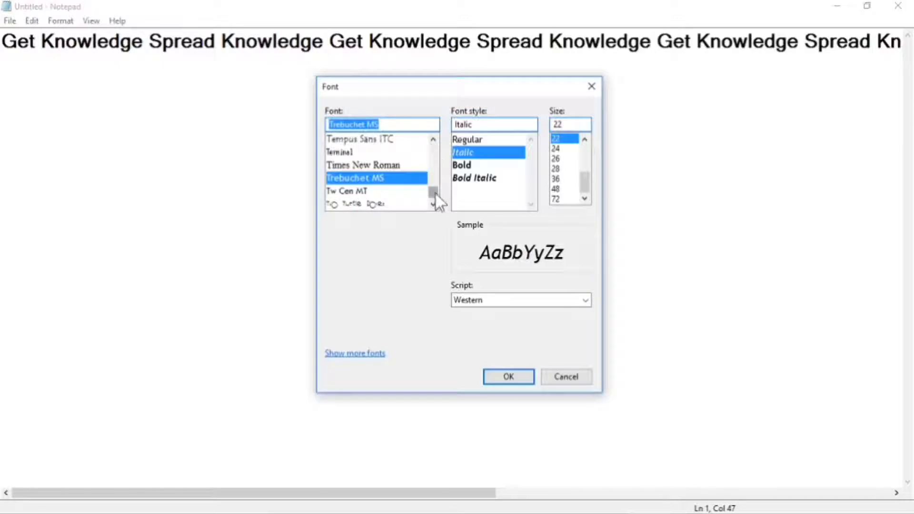
left_click_drag(434, 193, 434, 148)
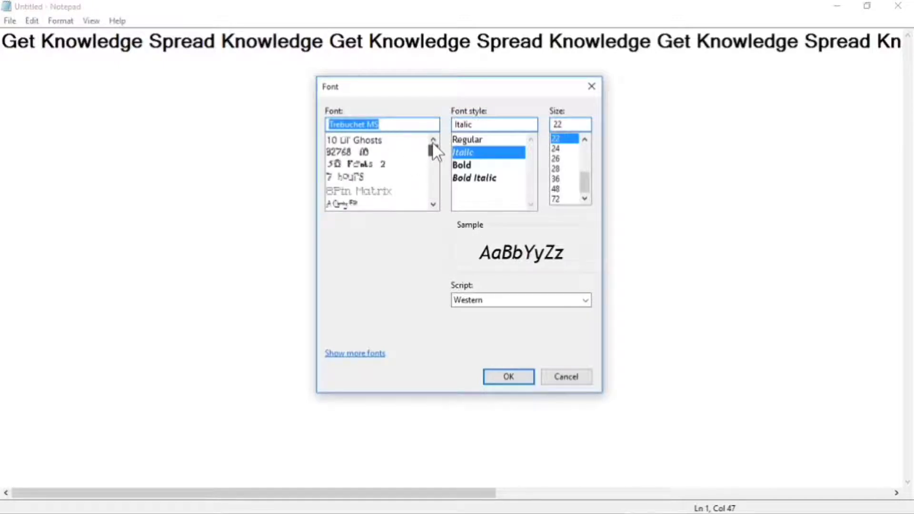
left_click(344, 153)
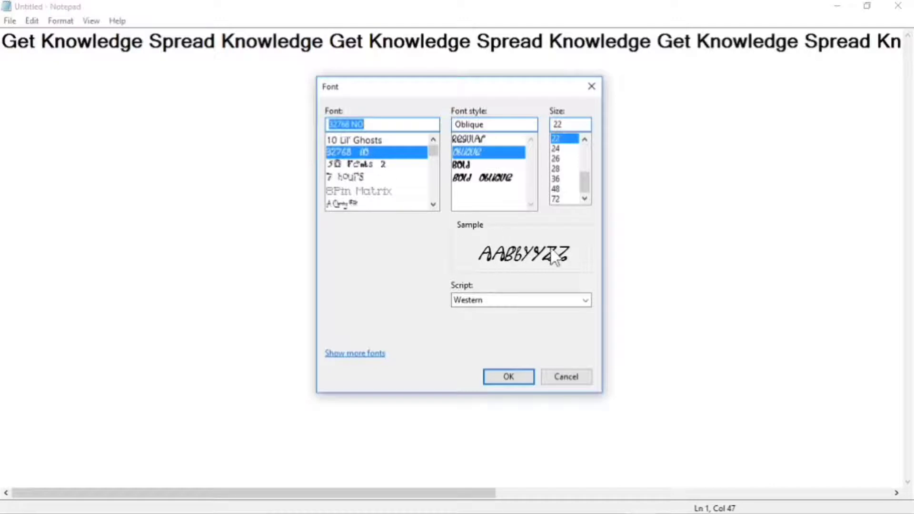
left_click(464, 165)
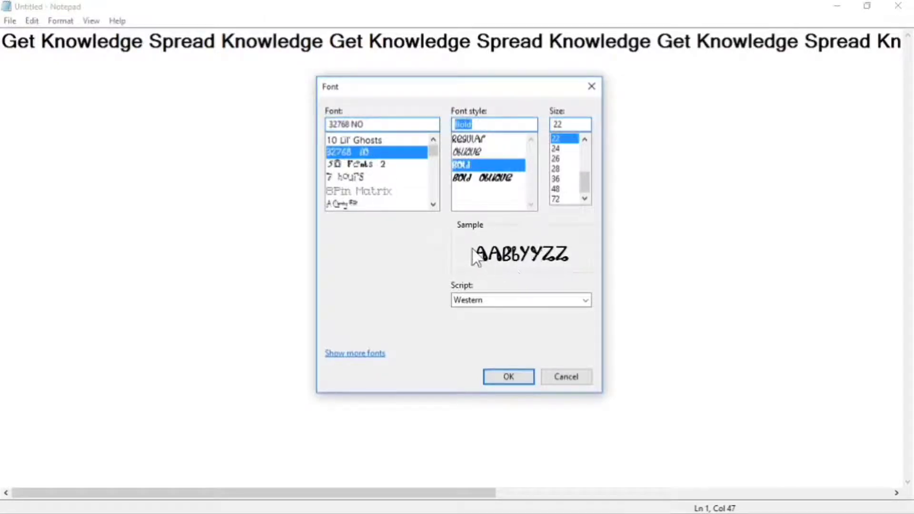
left_click(476, 179)
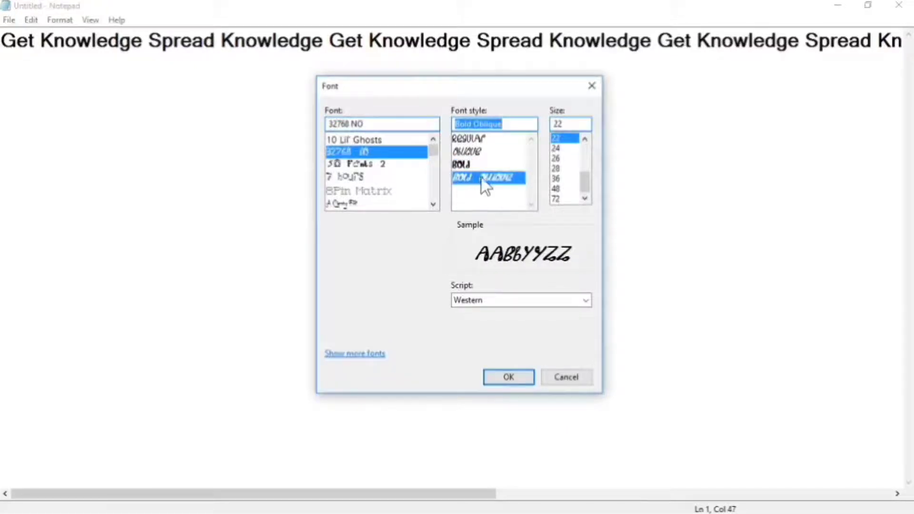
Preview larger font sizes such as 72 and 28, set the size to 100 and apply the font settings.
left_click(556, 198)
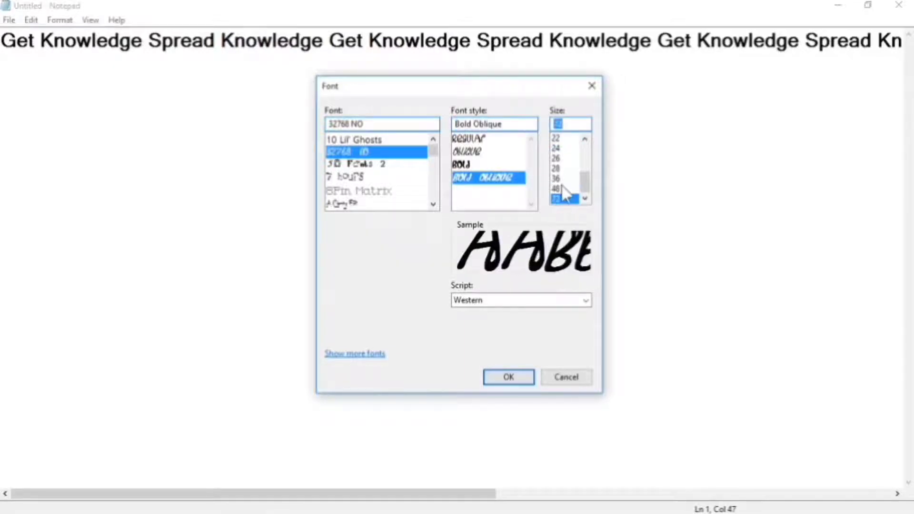
left_click(562, 188)
left_click(563, 170)
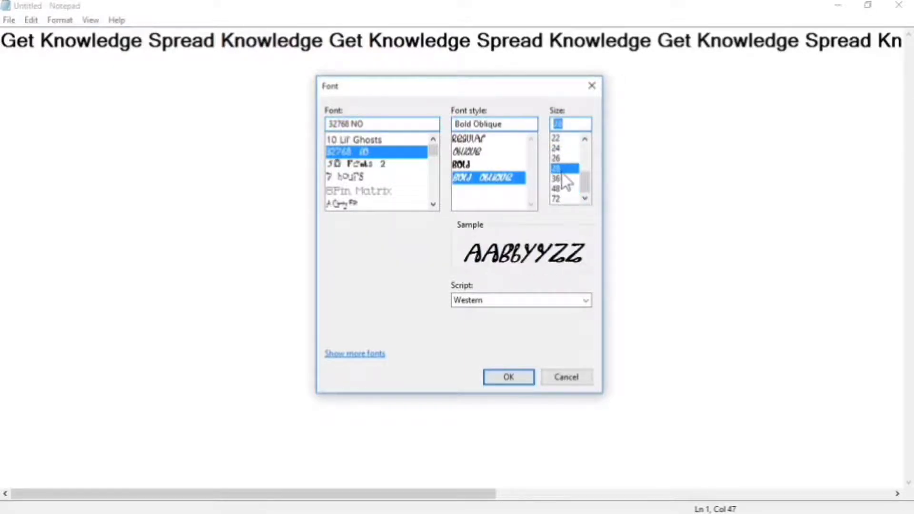
double_click(559, 124)
double_click(574, 123)
type("100")
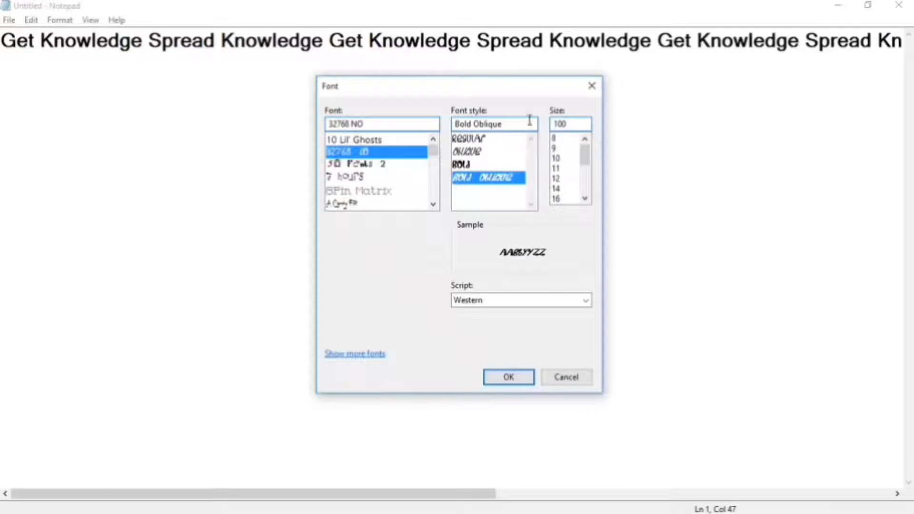
left_click(524, 382)
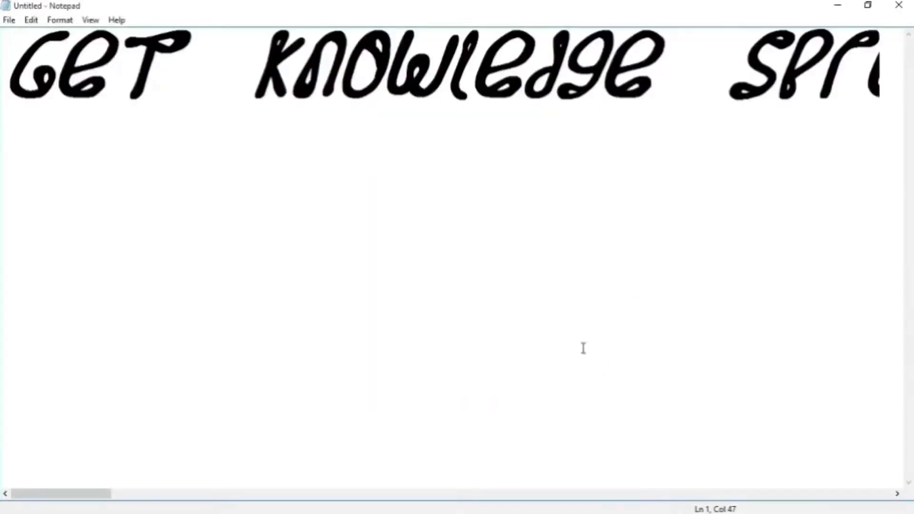
left_click_drag(92, 496, 3, 497)
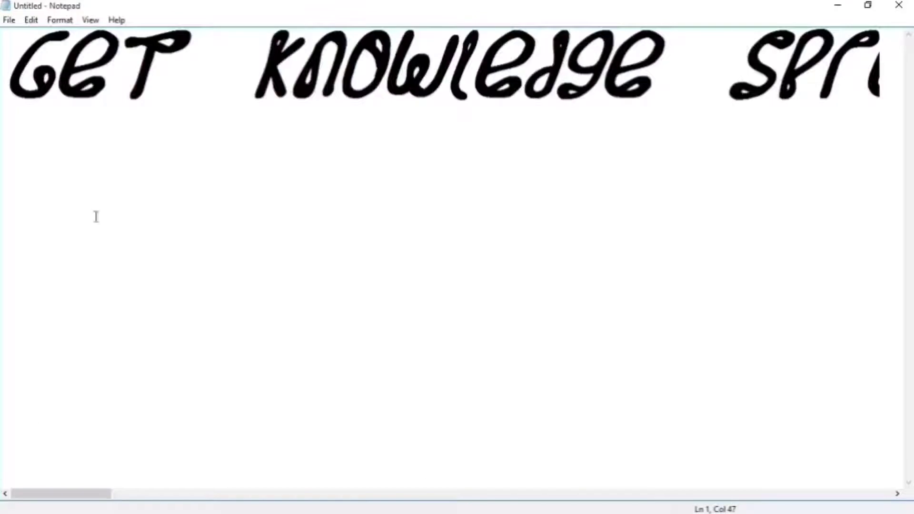
Change the text font to Bandabunk with the Regular style at size 16.
left_click(60, 20)
left_click(71, 49)
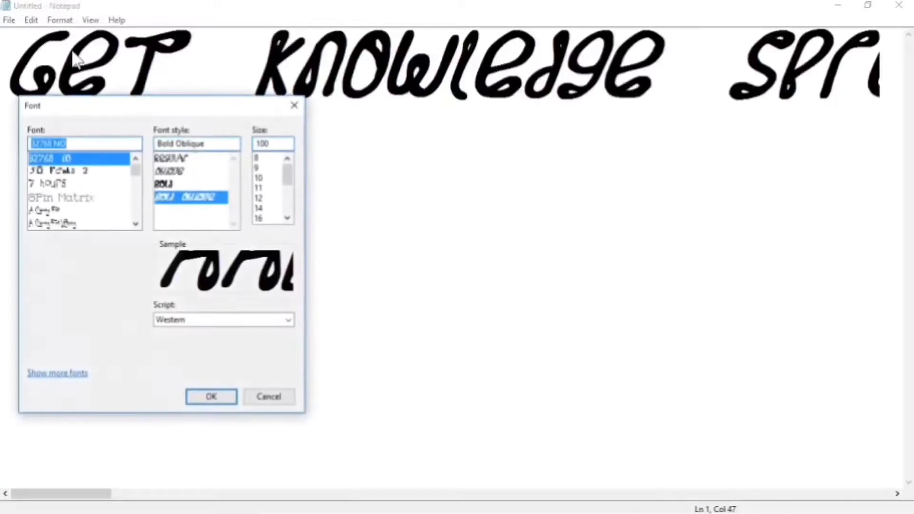
left_click_drag(136, 172, 140, 184)
left_click(44, 199)
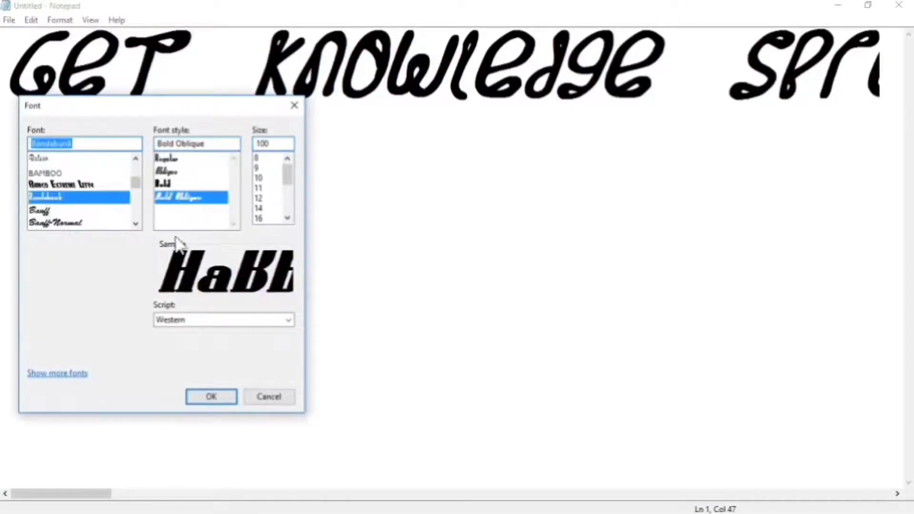
left_click(166, 159)
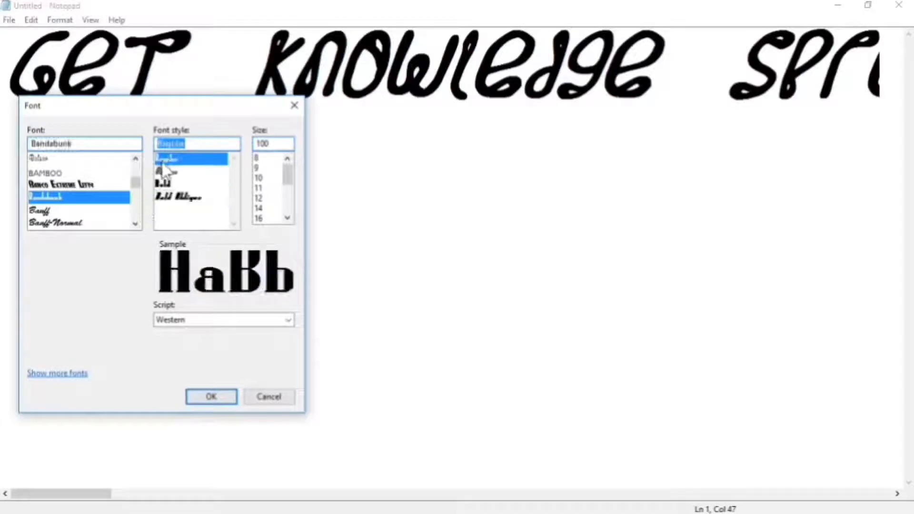
left_click(261, 219)
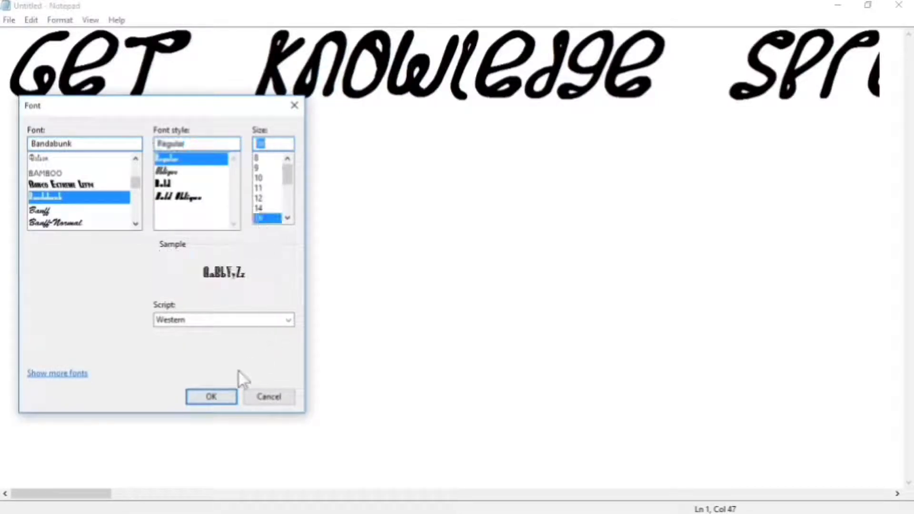
left_click(209, 398)
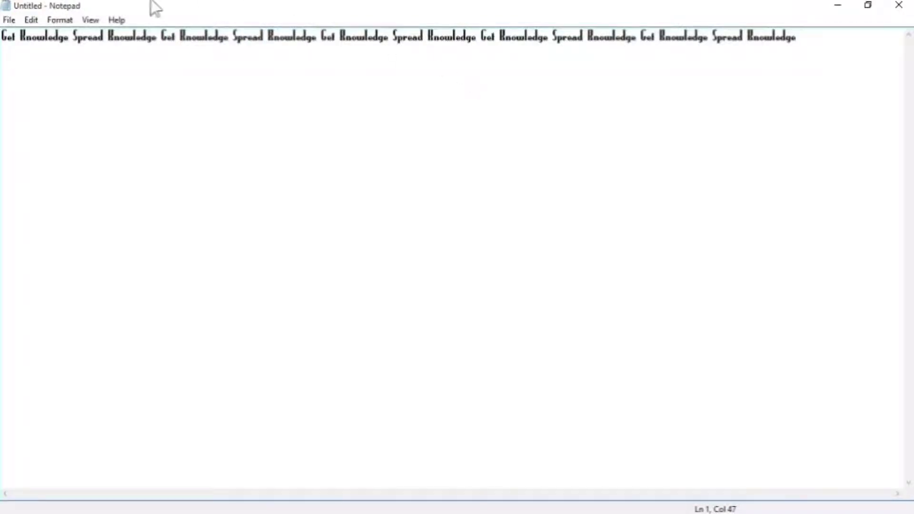
left_click(59, 20)
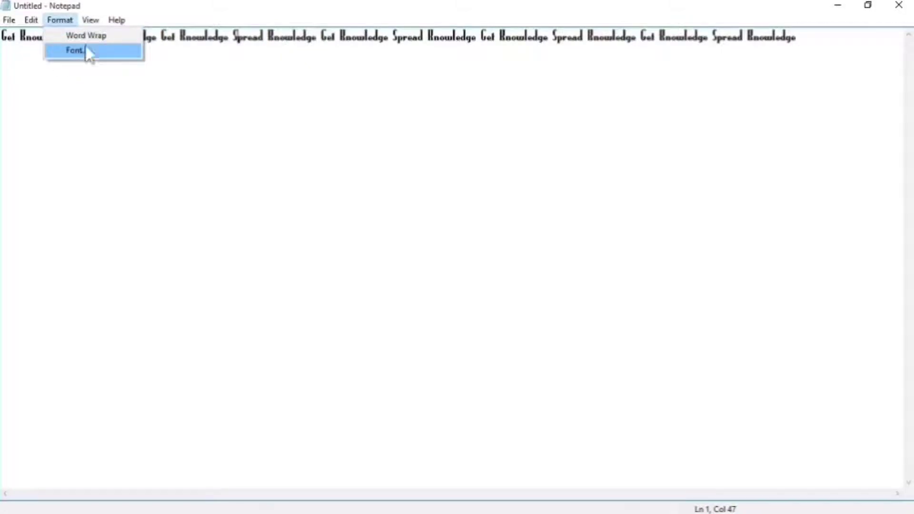
mouse_move(94, 24)
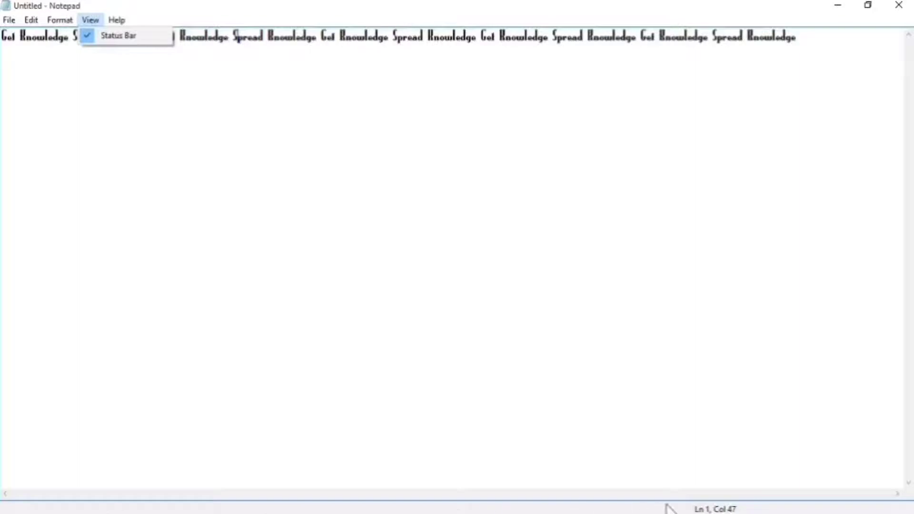
mouse_move(686, 512)
left_click(178, 39)
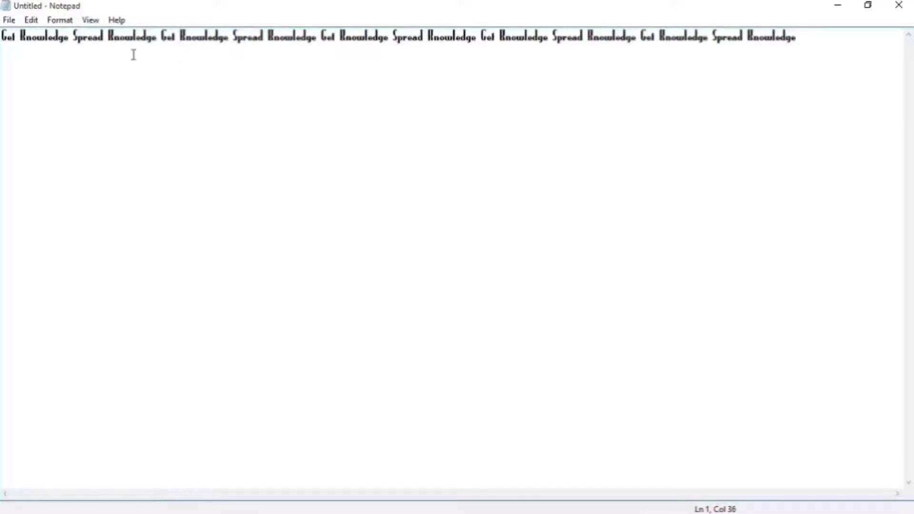
Split the long line of text into five lines, each reading "Get Knowledge Spread Knowledge".
left_click(160, 38)
key("Return")
left_click(162, 73)
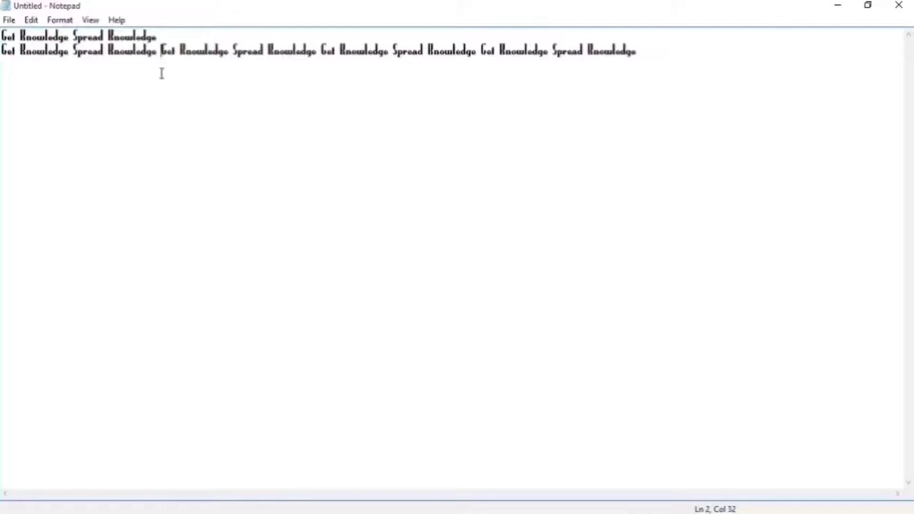
key("Return")
left_click(161, 67)
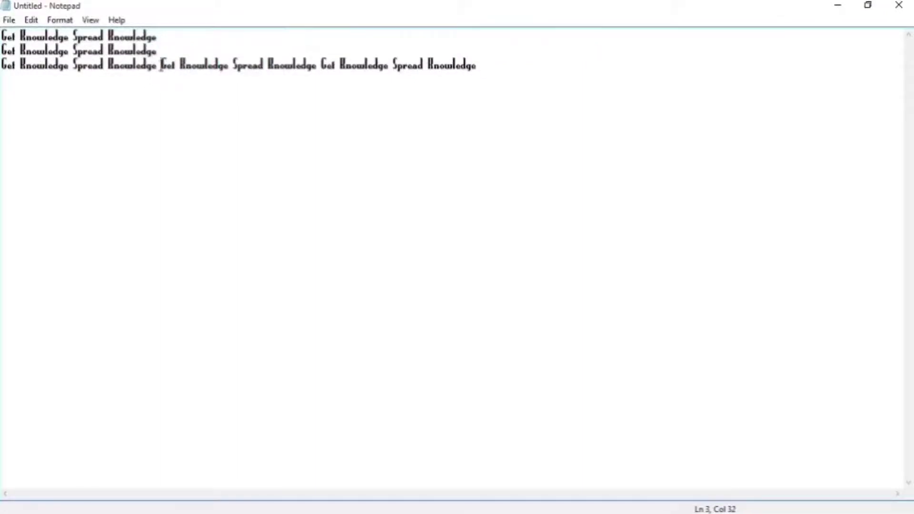
key("Return")
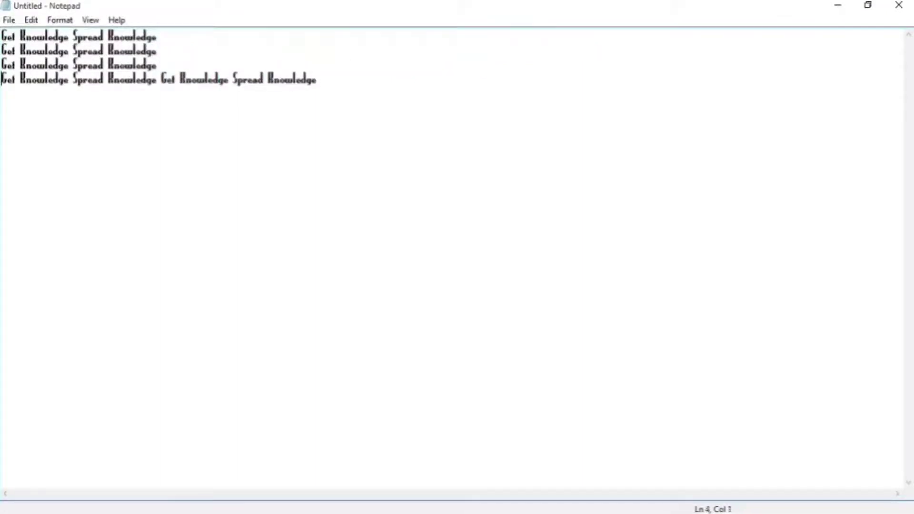
left_click(160, 79)
key("Return")
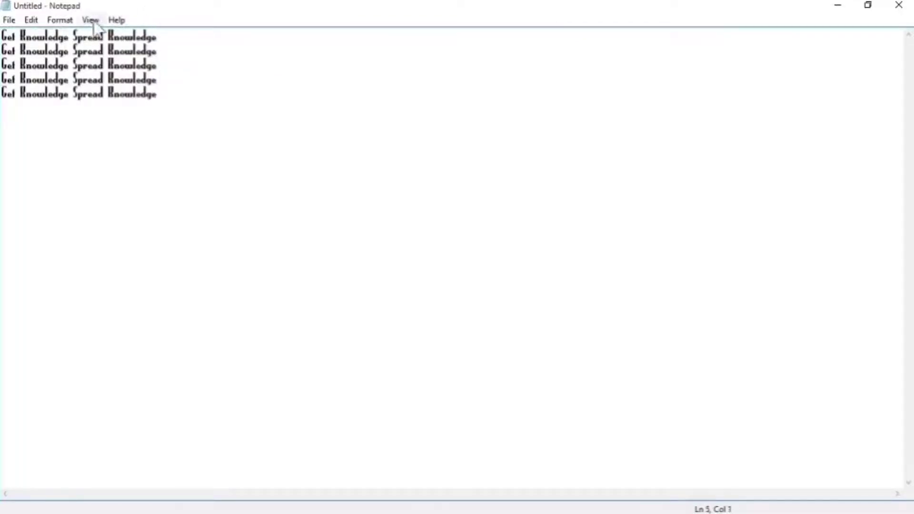
Increase the font size of the text to 26.
left_click(61, 20)
left_click(75, 49)
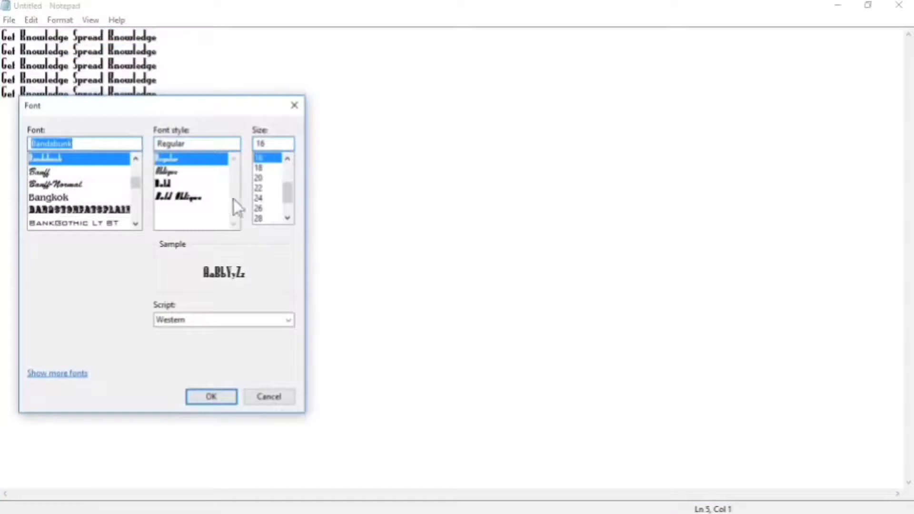
left_click(261, 208)
left_click(219, 398)
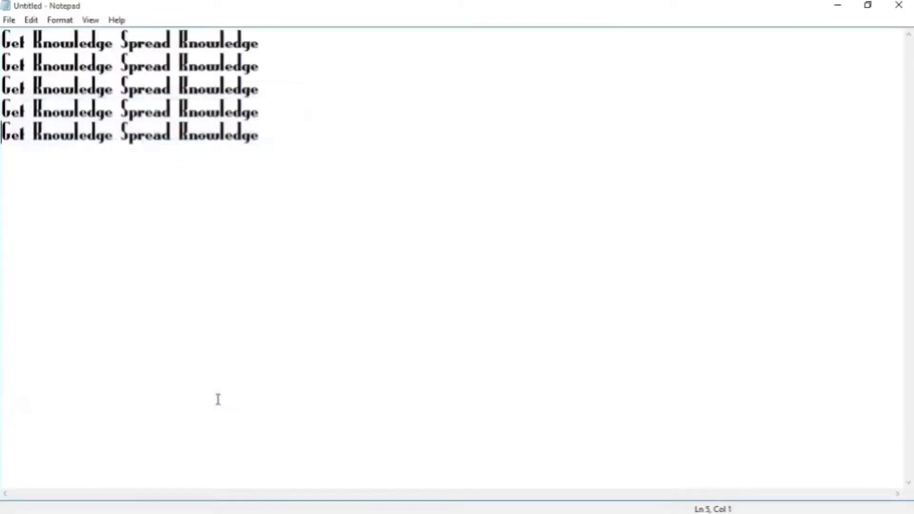
Change the text font to AnticlaireSSK in the Medium style.
left_click(60, 21)
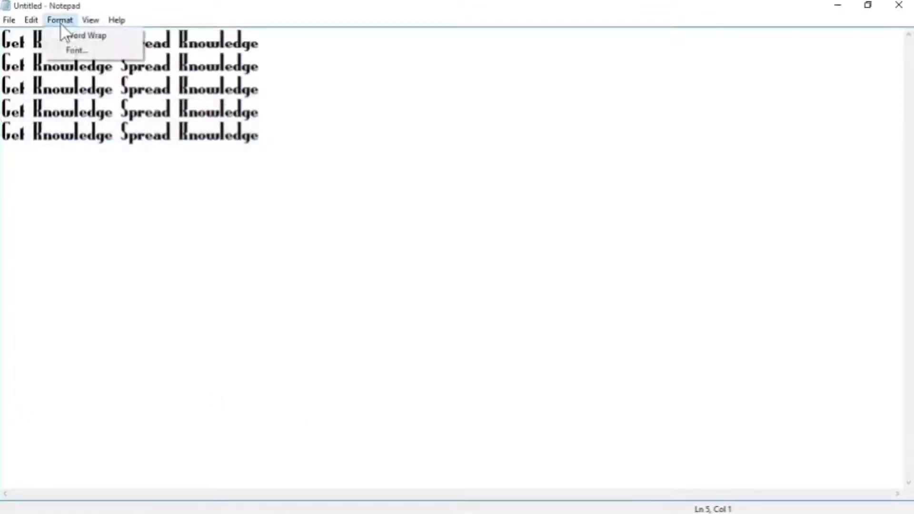
left_click(73, 50)
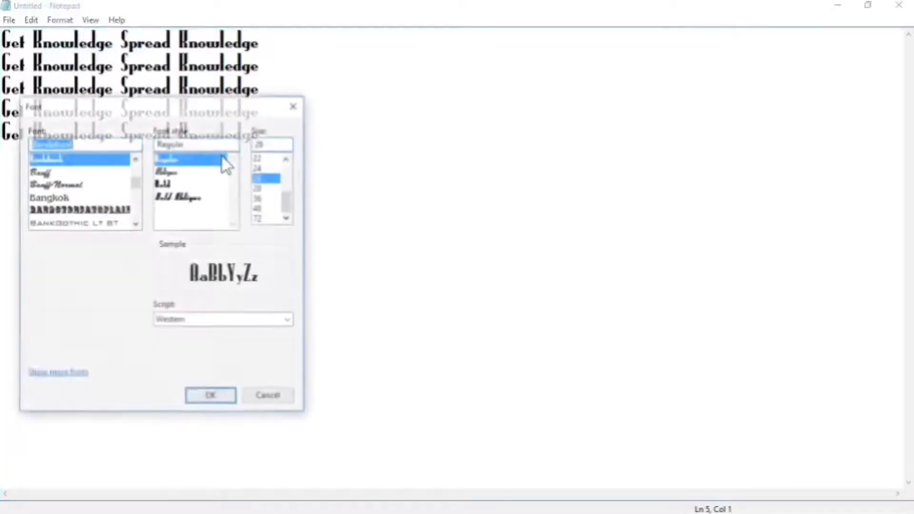
left_click(57, 197)
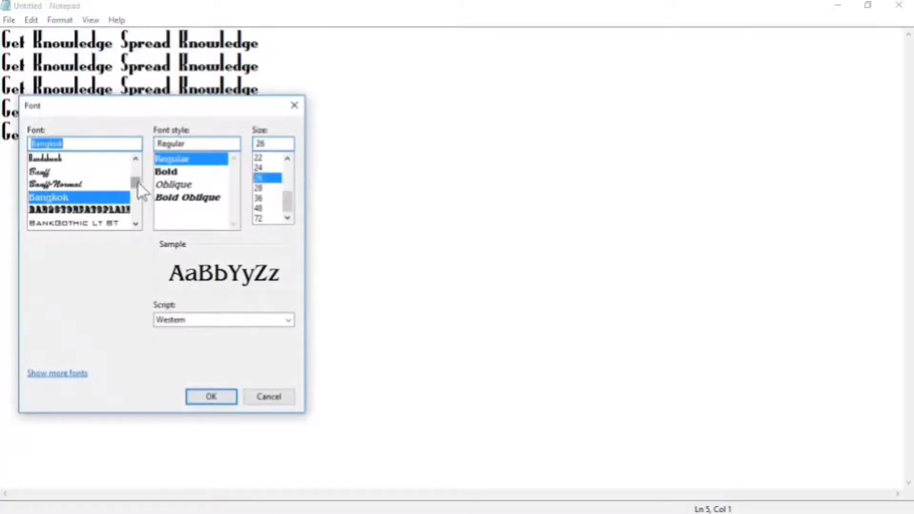
left_click_drag(138, 183, 141, 179)
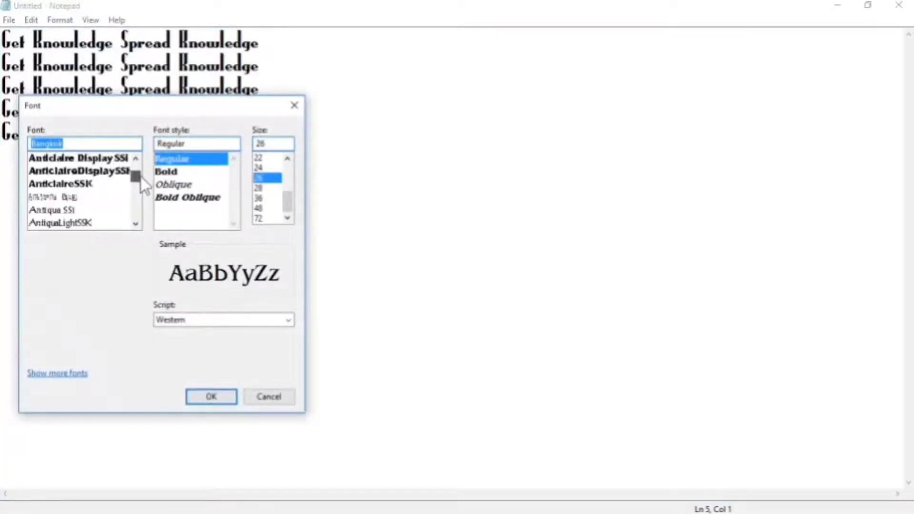
left_click(53, 184)
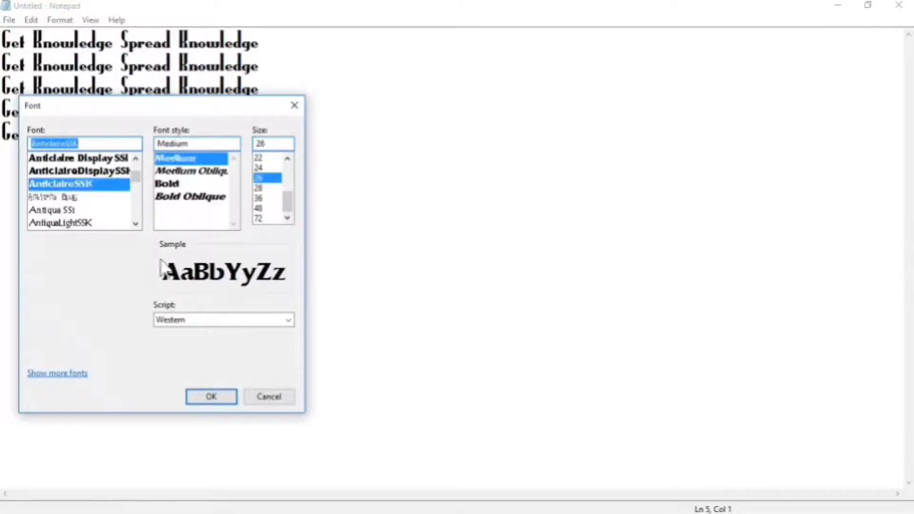
left_click(209, 395)
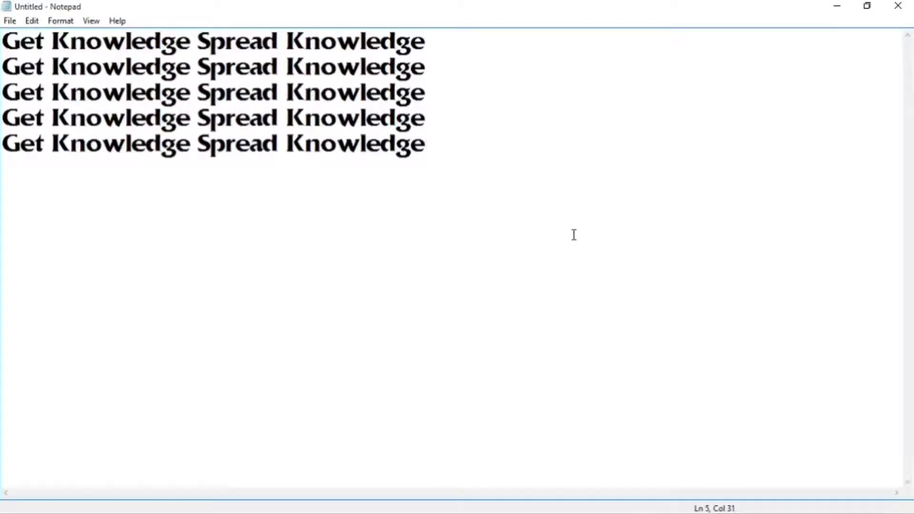
Append a long run of filler letters ("jhjjhjhj…") to the end of the fifth line and start a new line below.
type("jhjjhjhjhjhj")
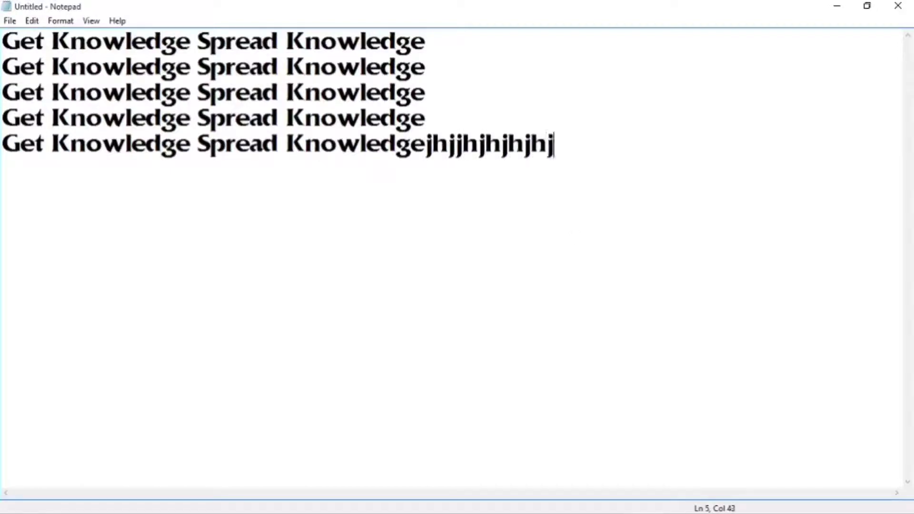
type("jjghjghjgjhgjhgjhgjhgjhgjhg")
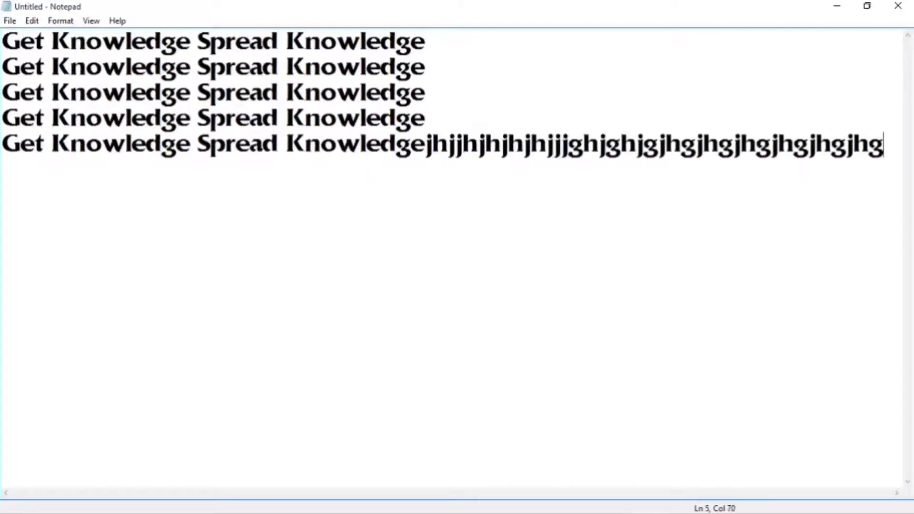
type("jhgjhgjhgjhjhgjhgjhghjg")
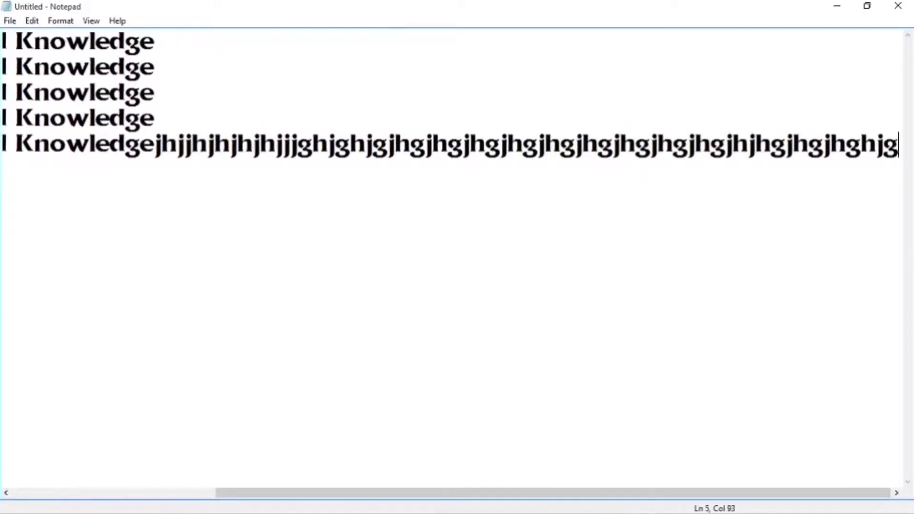
key("Return")
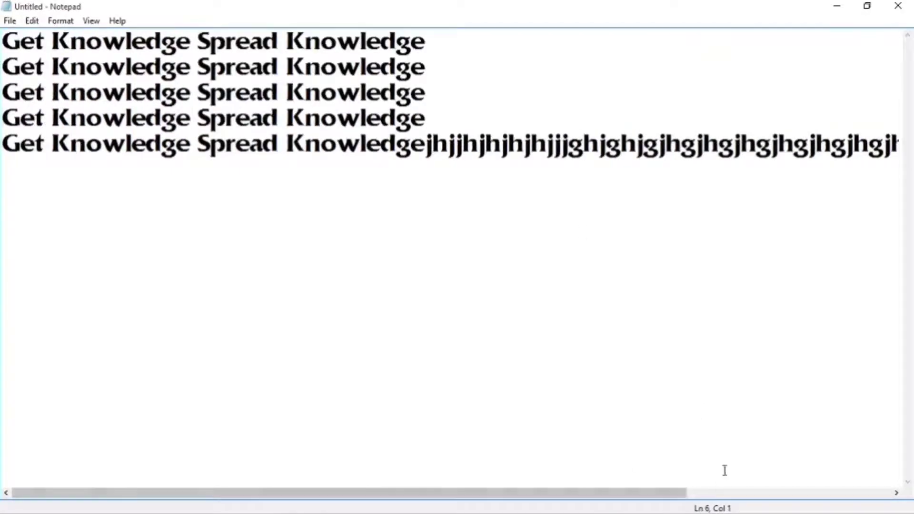
Delete the filler letters after "Get Knowledge Spread Knowledge" on the fifth line together with the empty line below.
left_click_drag(425, 144, 2, 171)
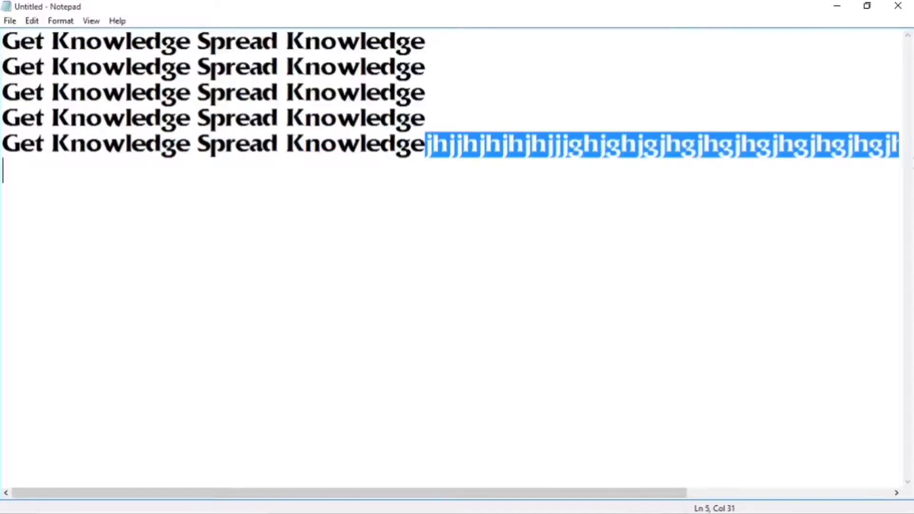
key("BackSpace")
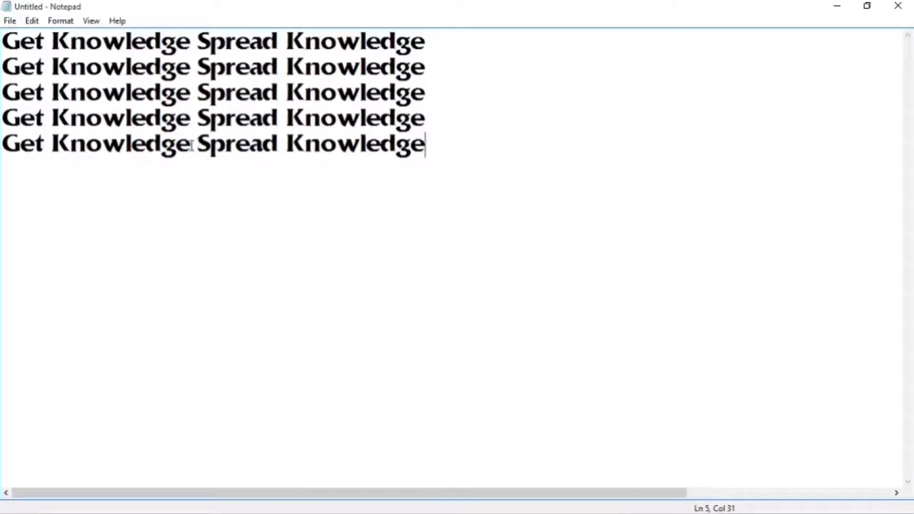
Examine how the status bar's line and column position responds to different cursor positions and selections across the five lines.
left_click_drag(198, 143, 190, 141)
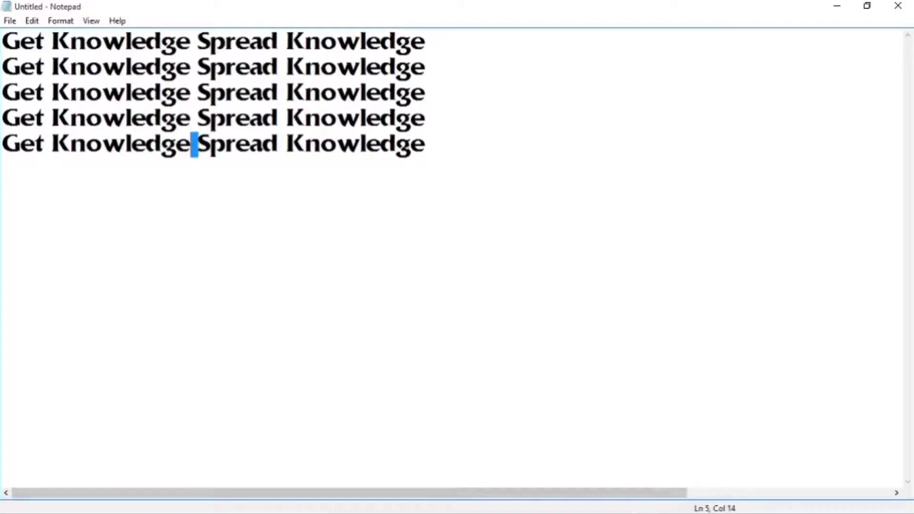
left_click(442, 146)
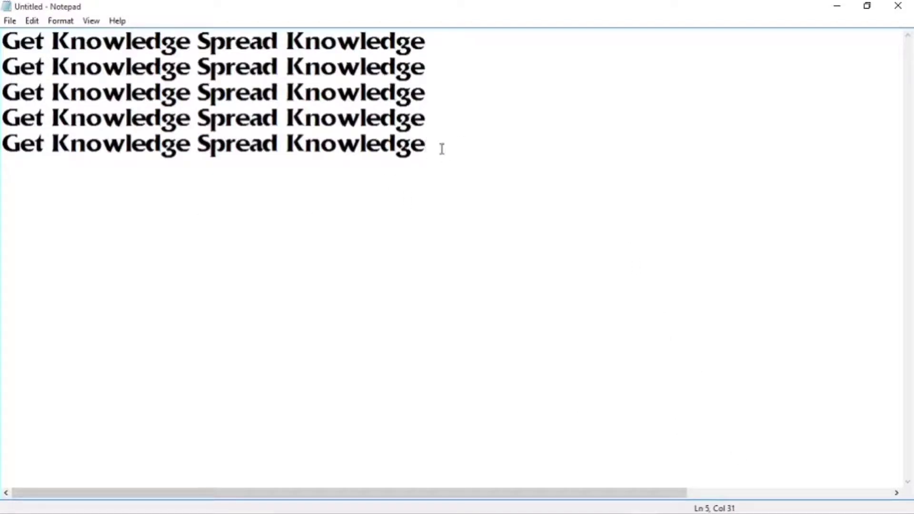
left_click(125, 154)
left_click_drag(457, 149, 2, 30)
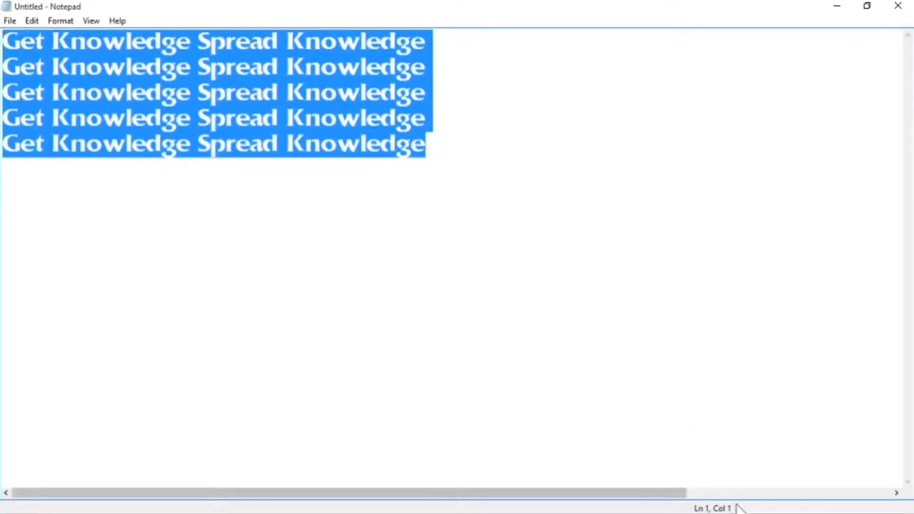
left_click(428, 141)
left_click(427, 95)
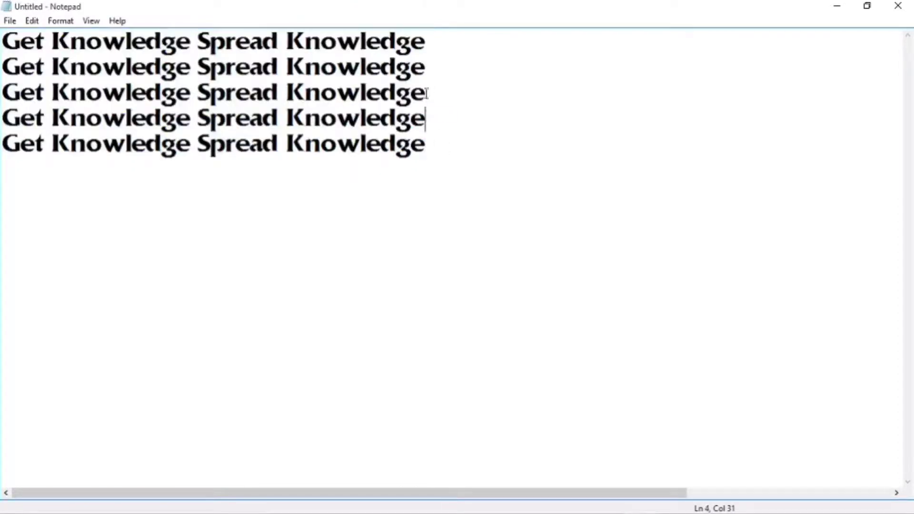
left_click(425, 67)
left_click(429, 43)
Add "ui" to the end of the first line and remove it again.
type("ui")
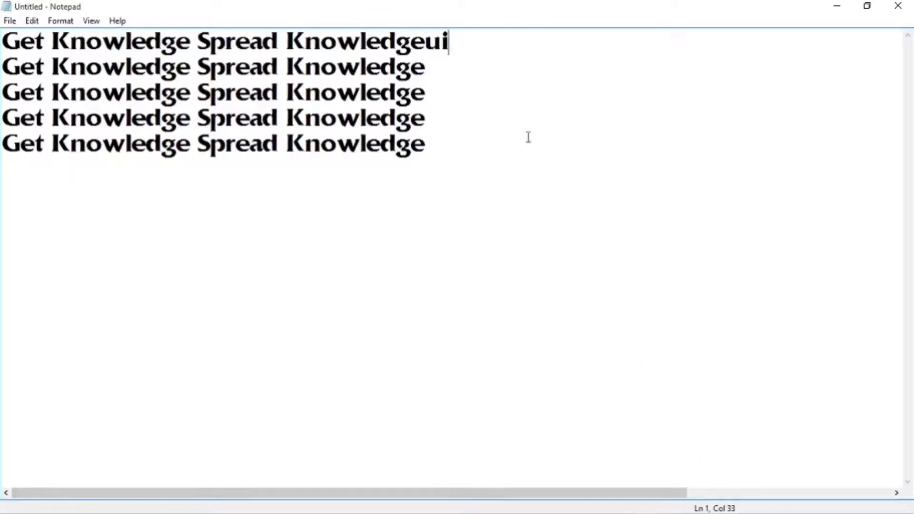
left_click_drag(467, 37, 426, 42)
key("BackSpace")
View the About Notepad version and licence information and close it.
left_click(123, 19)
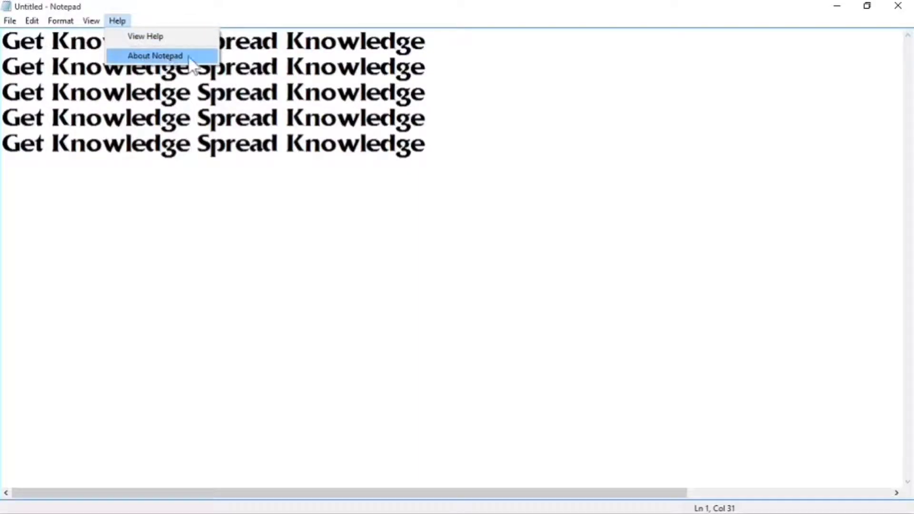
left_click(131, 61)
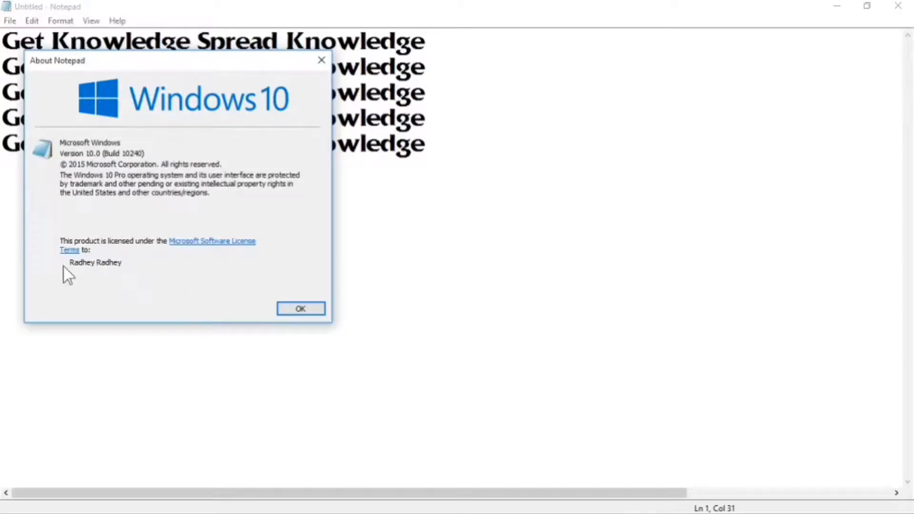
left_click(293, 310)
Open the View Help page to look at its contents, and close the help window.
left_click(117, 21)
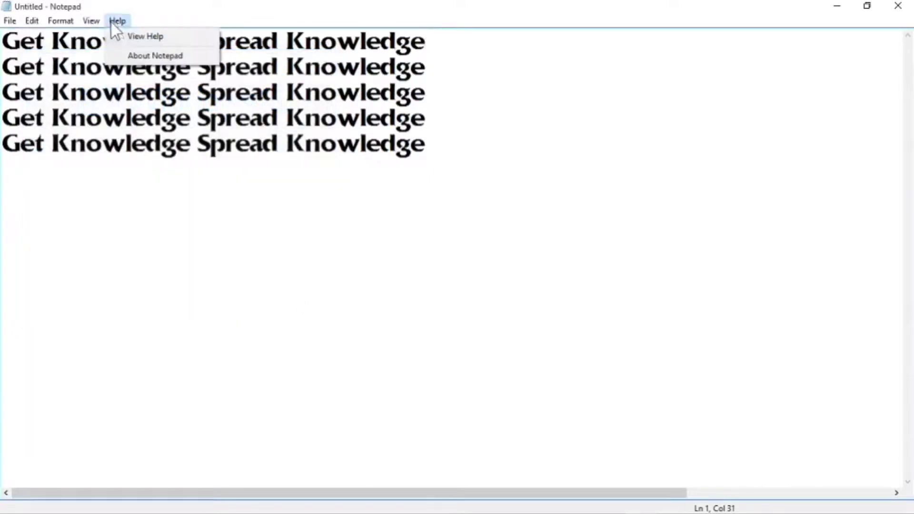
left_click(142, 36)
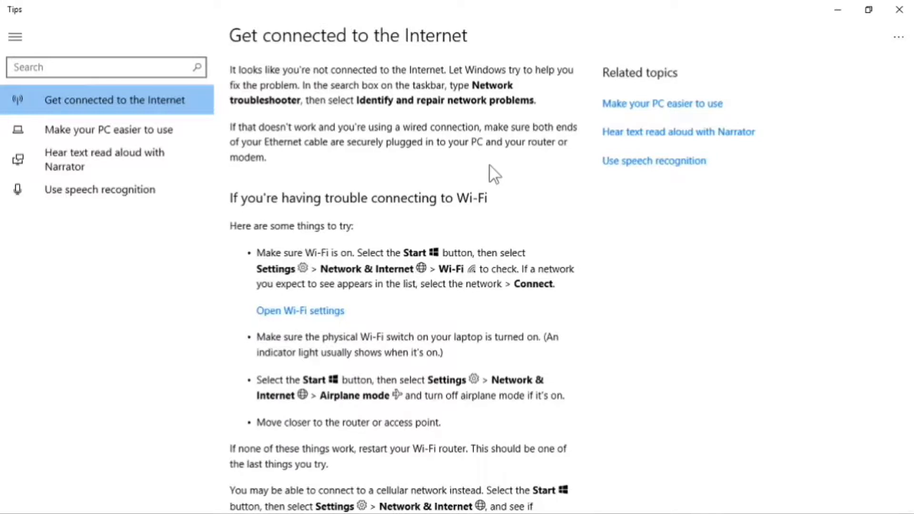
key("alt+F4")
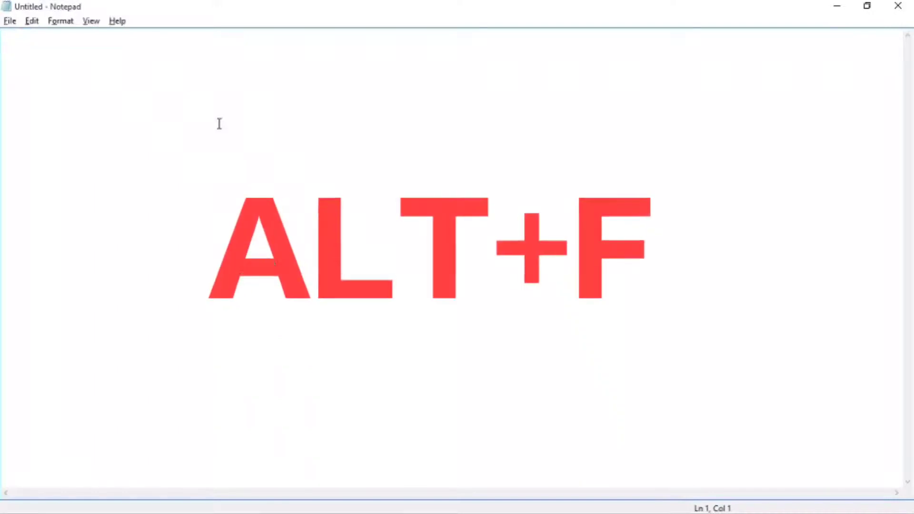
Examine the available File, Edit, Format, View and Help commands one group after another.
key("alt+f")
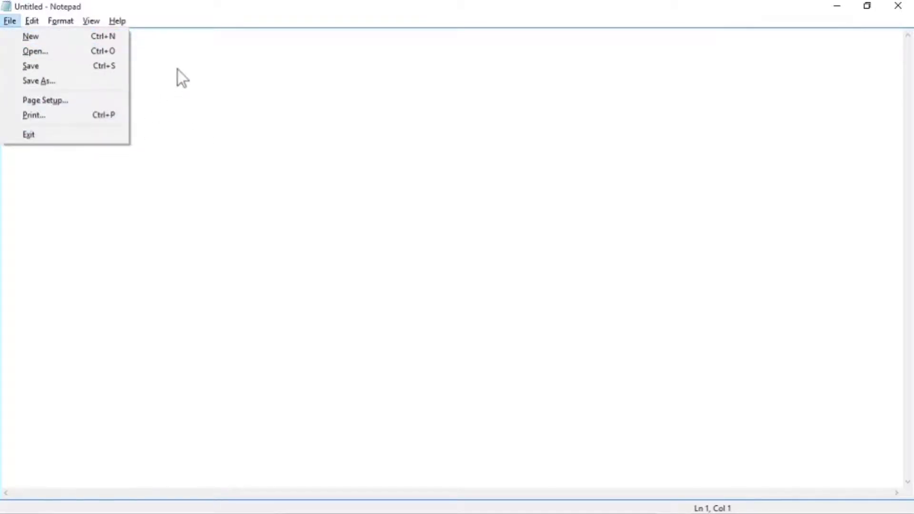
key("Escape")
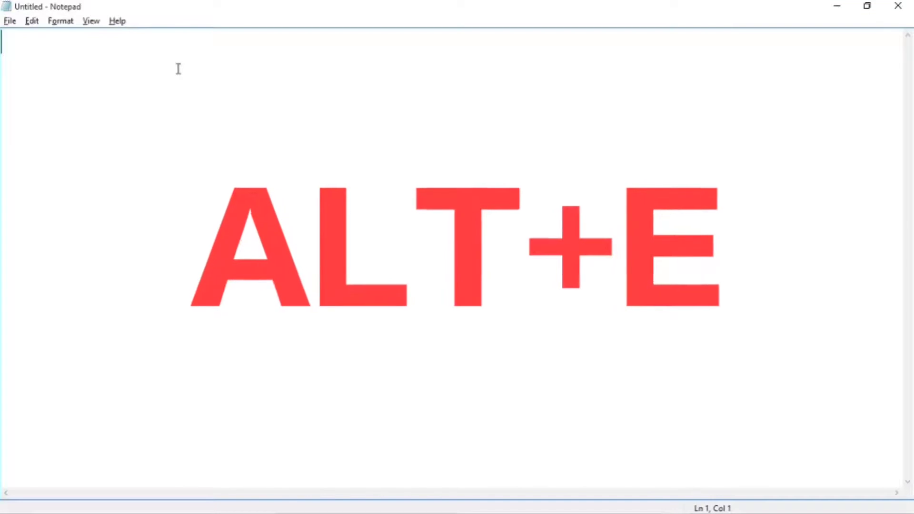
key("alt+e")
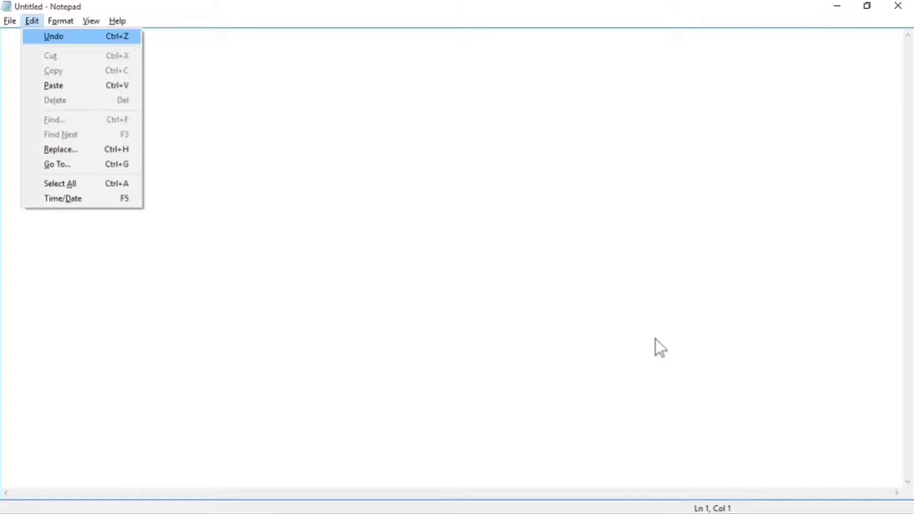
key("Escape")
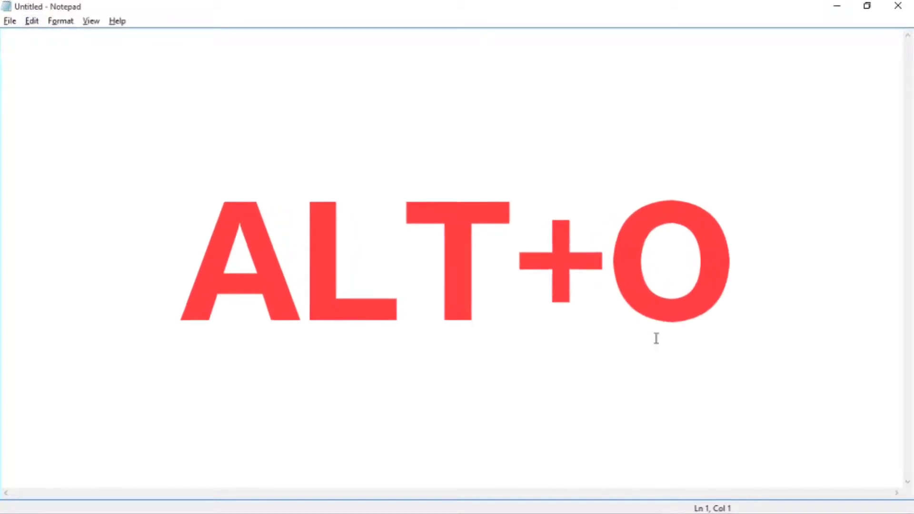
key("alt+o")
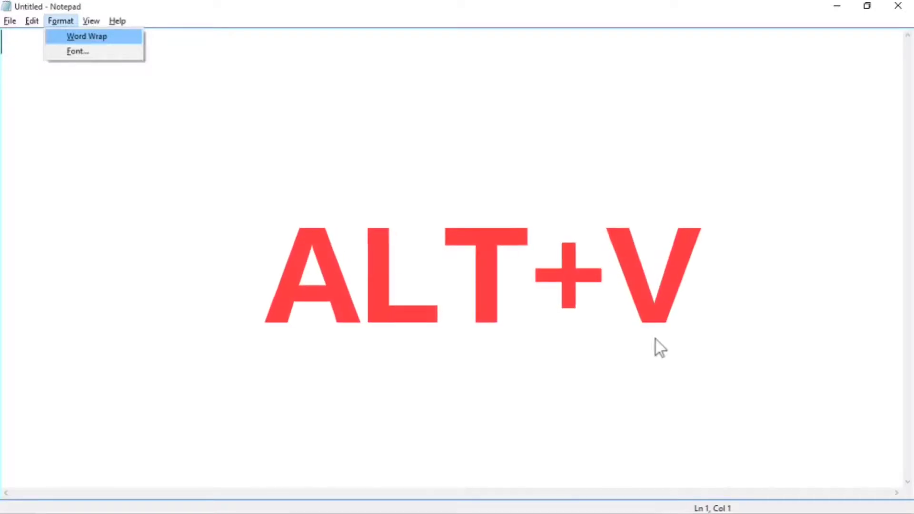
key("alt+v")
key("alt+v")
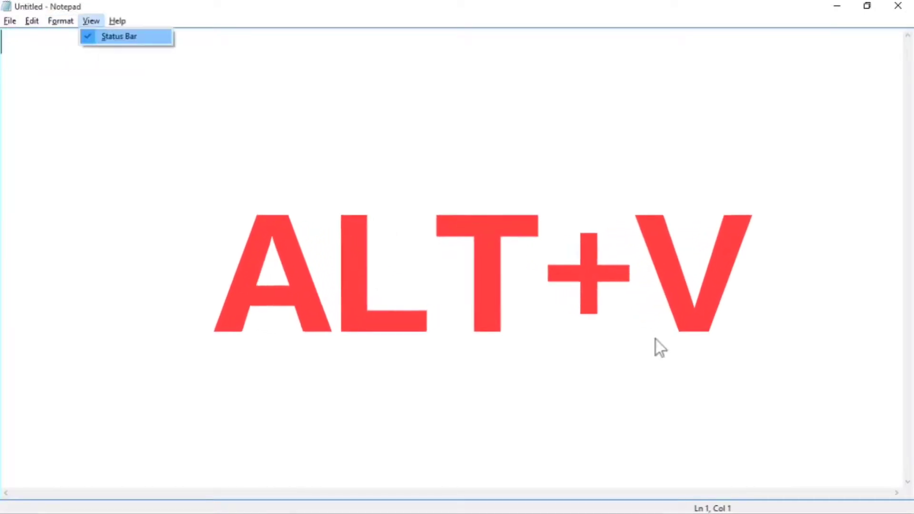
key("Escape")
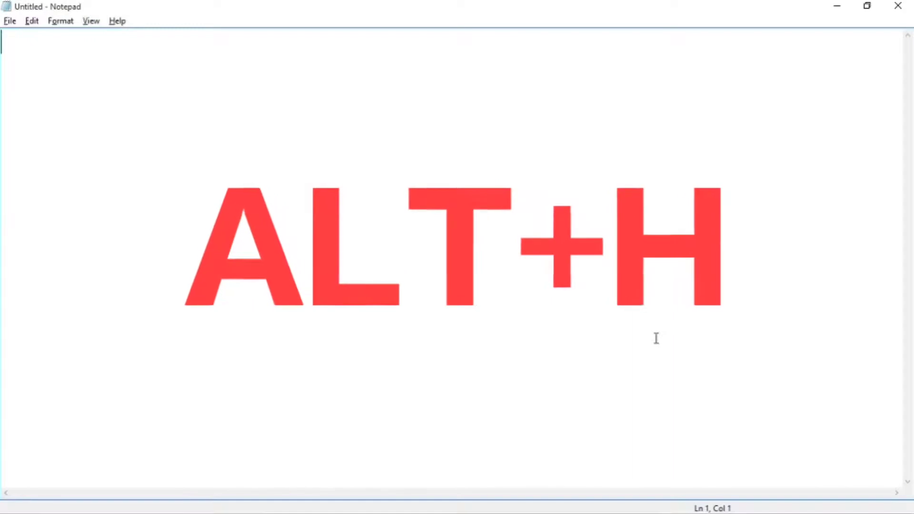
key("alt+h")
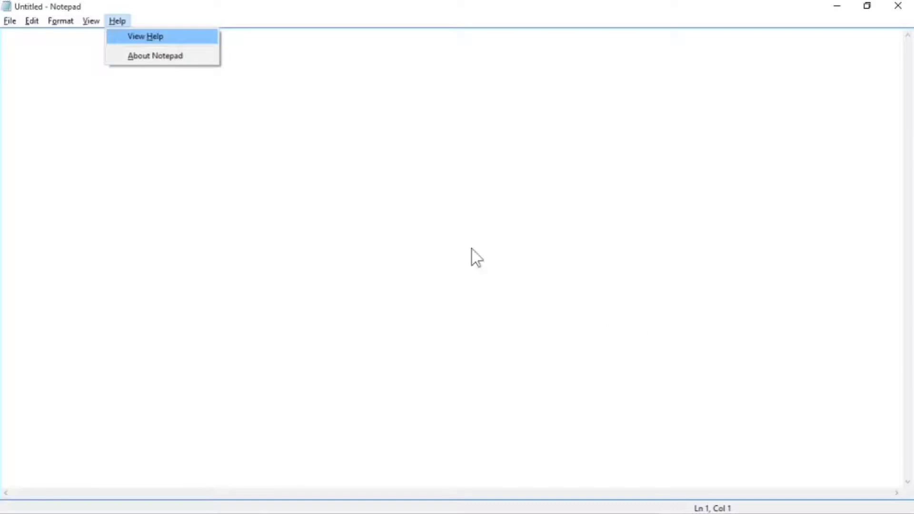
left_click(6, 25)
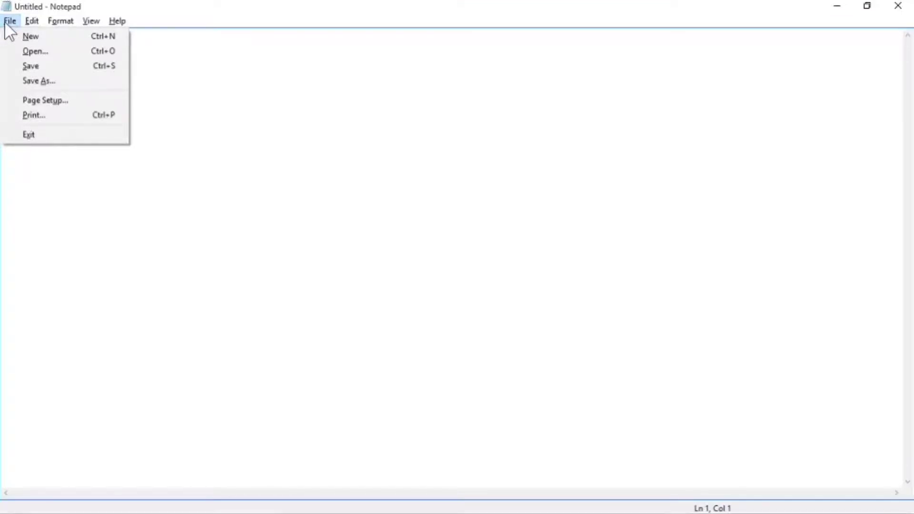
mouse_move(29, 23)
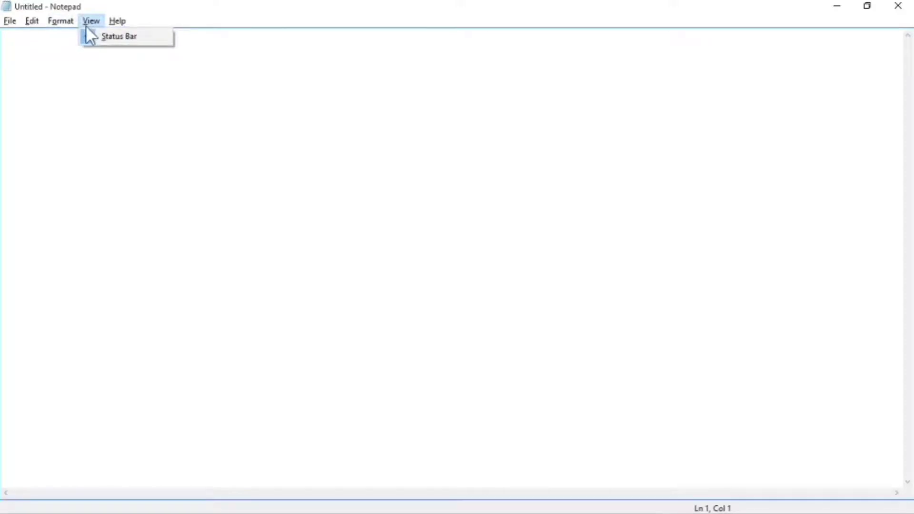
mouse_move(111, 26)
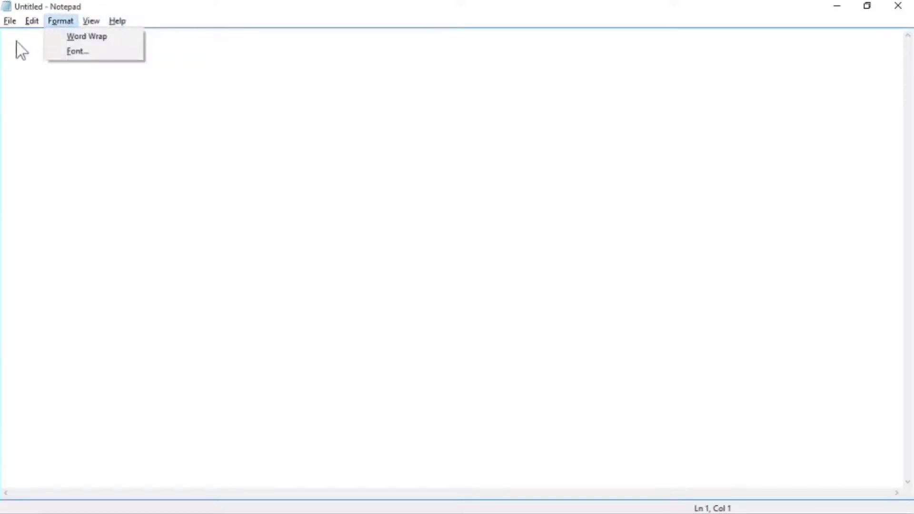
left_click(116, 176)
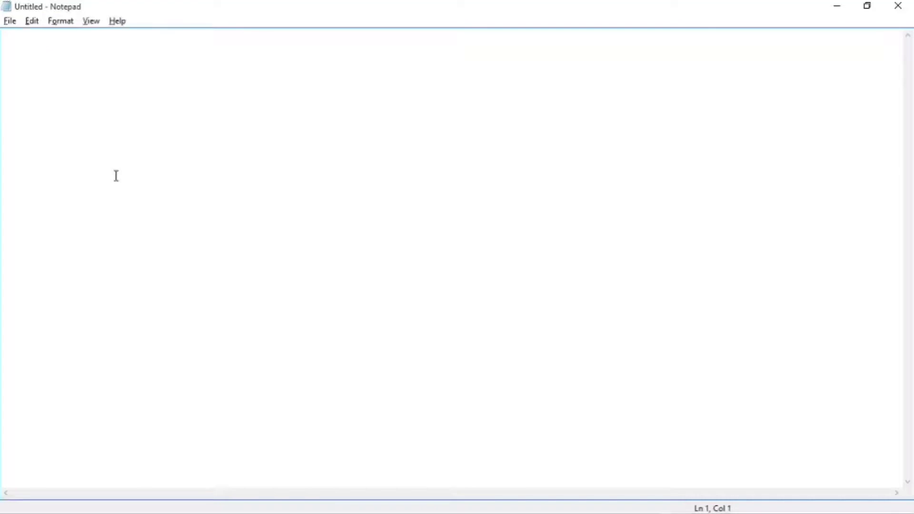
key("alt+f")
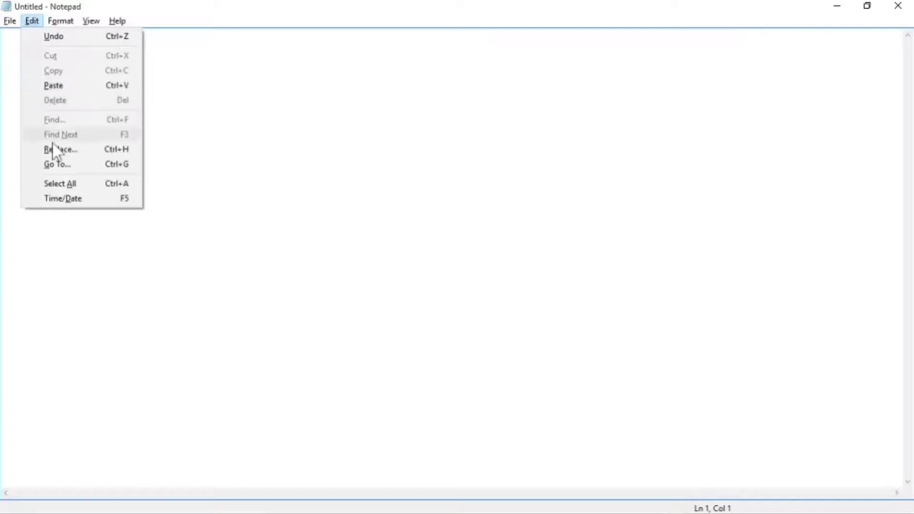
left_click(236, 102)
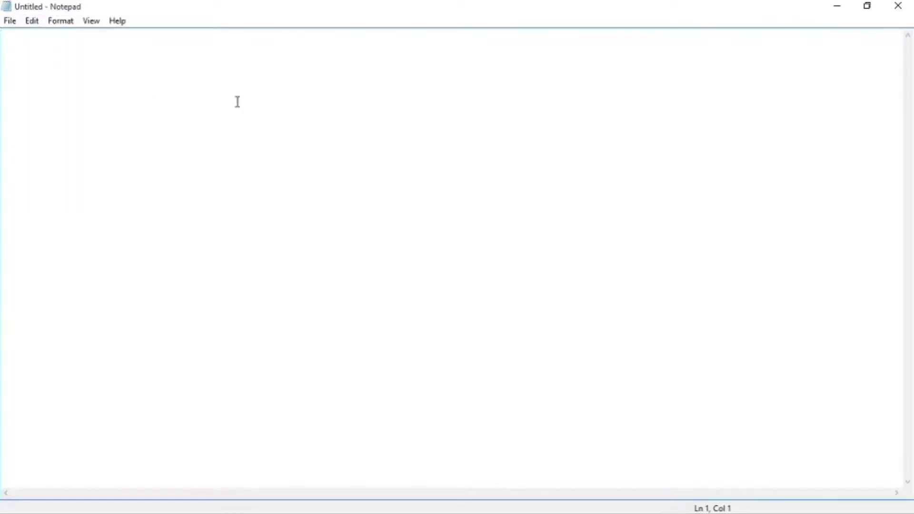
type("gE")
key("BackSpace")
key("BackSpace")
Change the text font to AcmoSSK in the Medium Italic style.
left_click(64, 22)
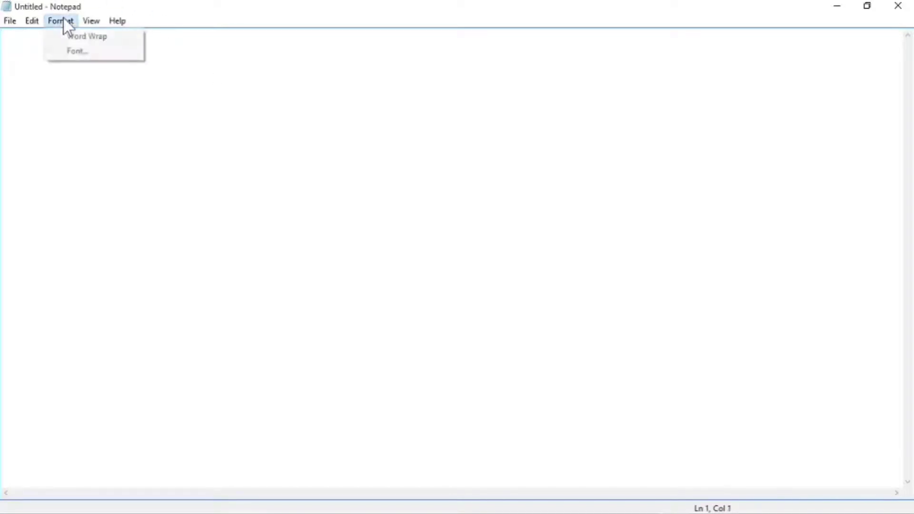
left_click(67, 51)
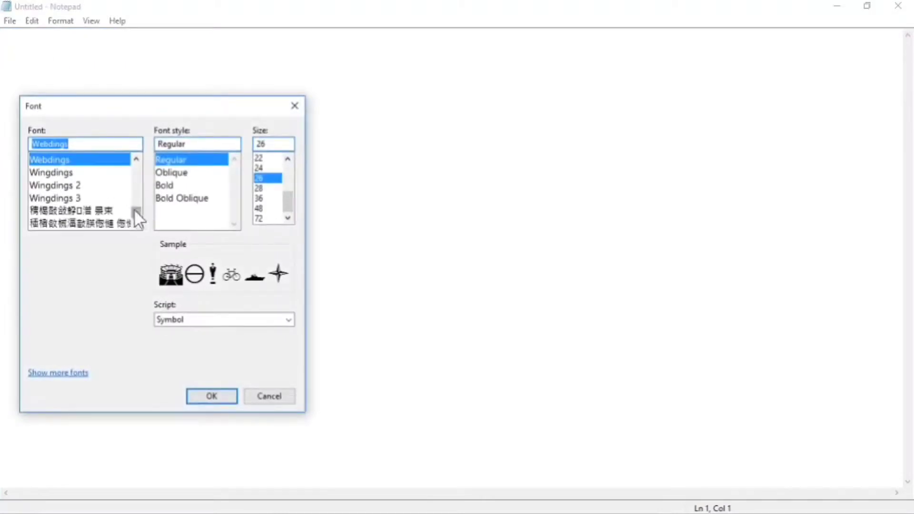
left_click_drag(133, 210, 136, 166)
left_click(88, 212)
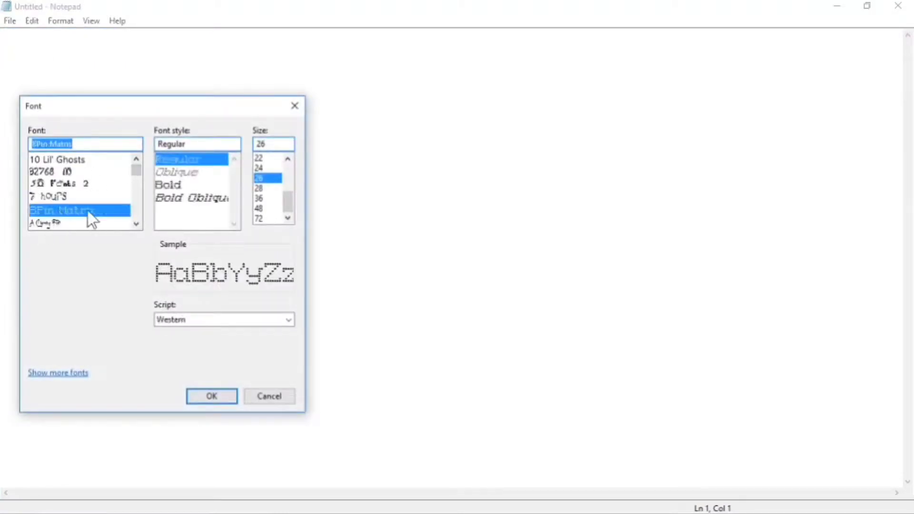
scroll(79, 202, "down", 5)
left_click(61, 186)
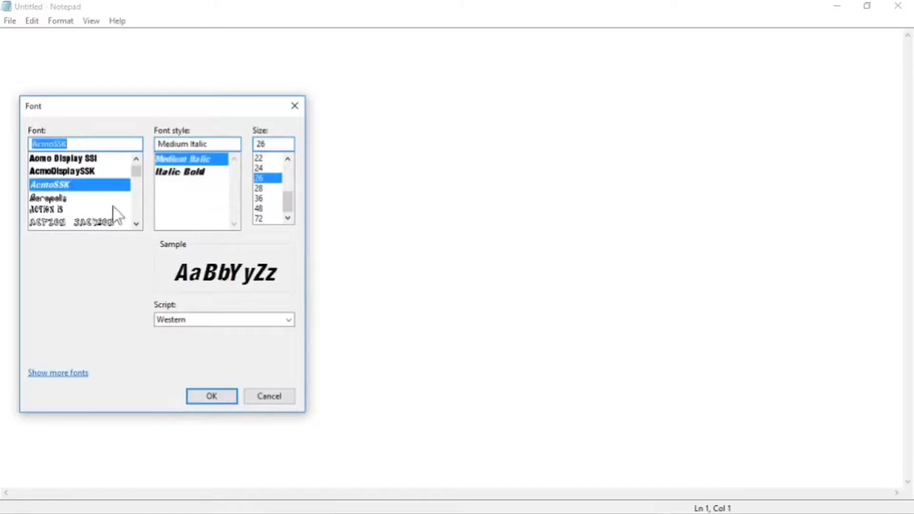
left_click(215, 399)
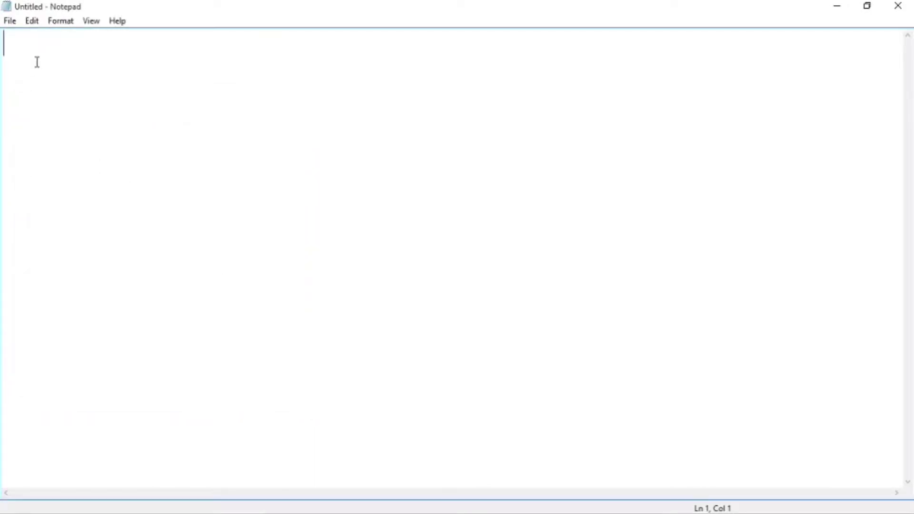
type("hELLO")
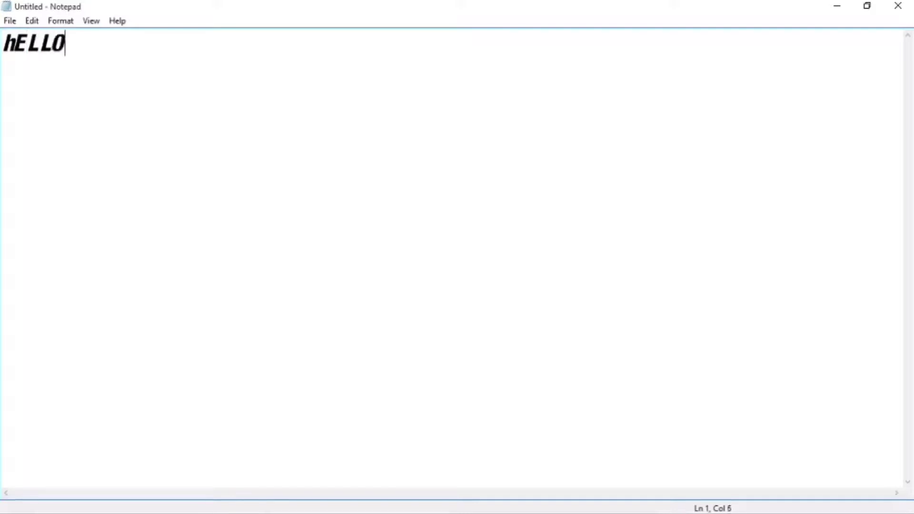
key("BackSpace")
key("BackSpace")
key("BackSpace")
key("BackSpace")
key("BackSpace")
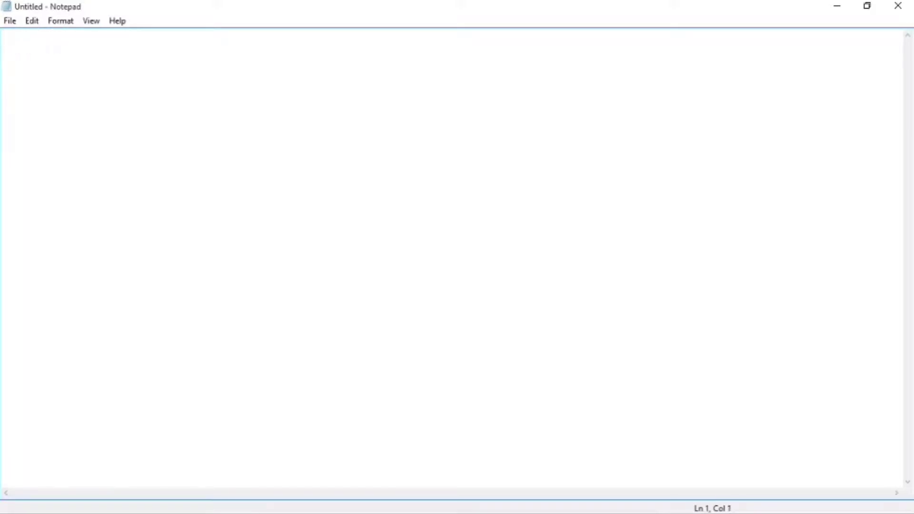
Enter the text "HELLO" in capitals on the first line of the empty document.
type("HELLO")
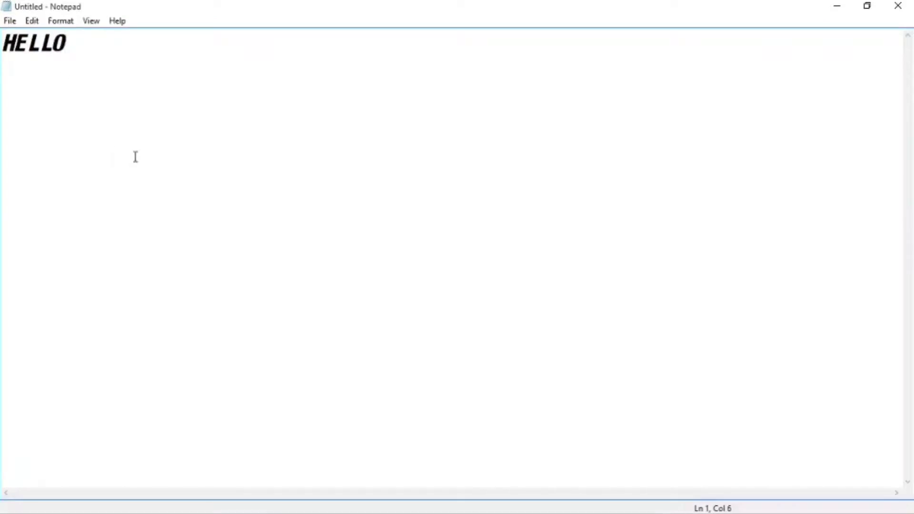
Look at the File commands and the Save As window, cancelling without saving the document.
key("alt+f")
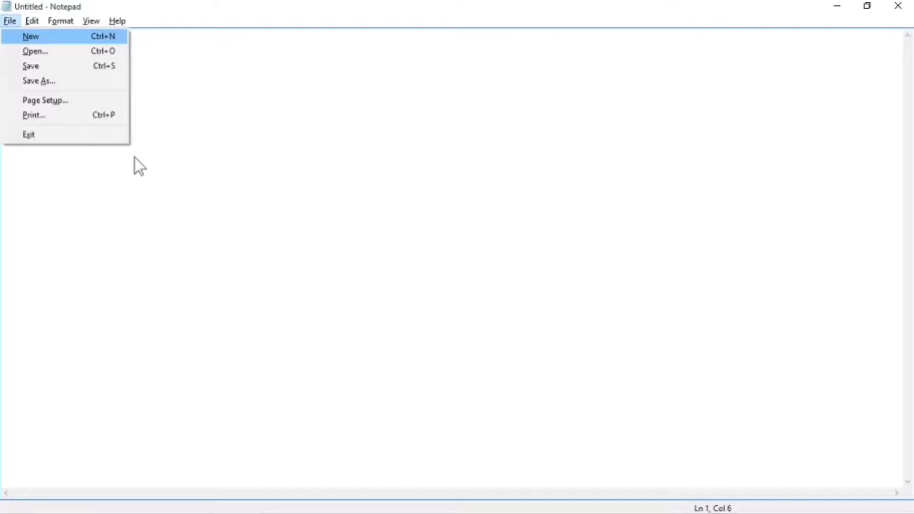
key("Escape")
key("ctrl+s")
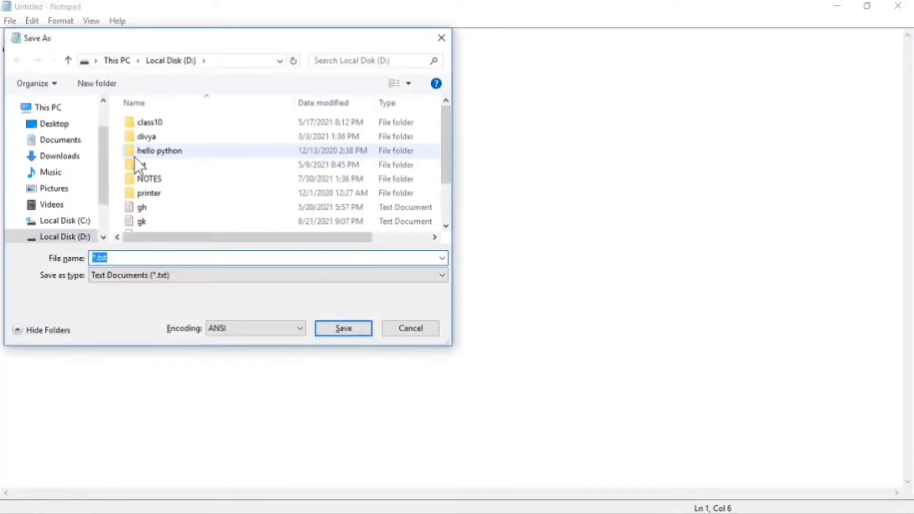
key("Escape")
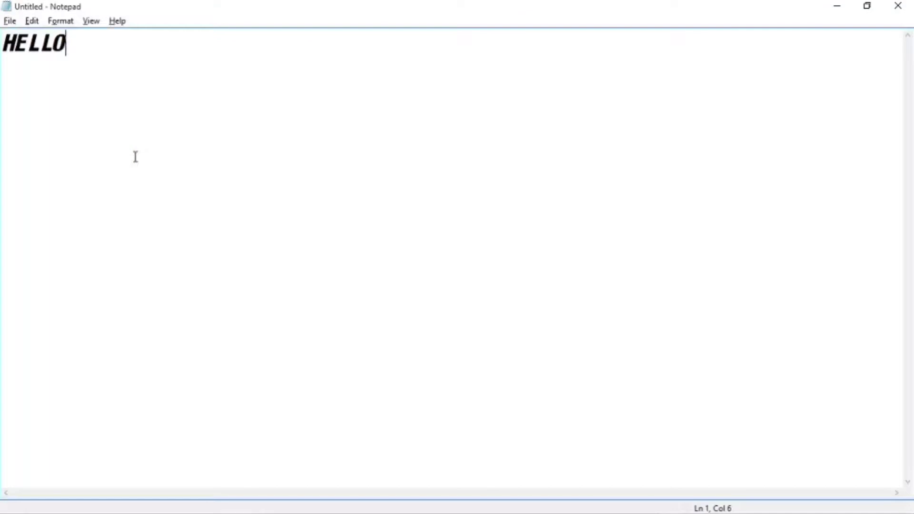
Undo the last edit of the HELLO text, and apply Undo a second time.
key("alt+e")
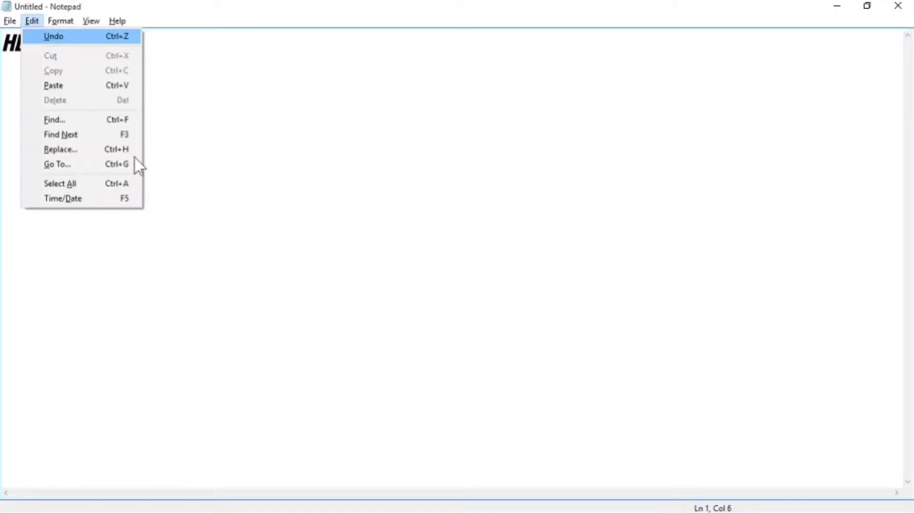
key("Return")
key("ctrl+z")
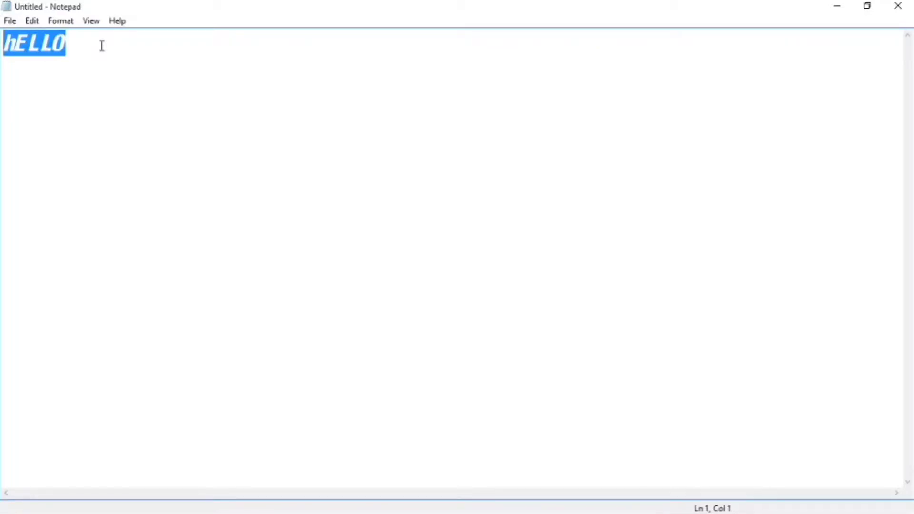
Replace the document's text with ".LOG" in capitals and save it on the Desktop as MY FIRST DIARY.TXT.
key("BackSpace")
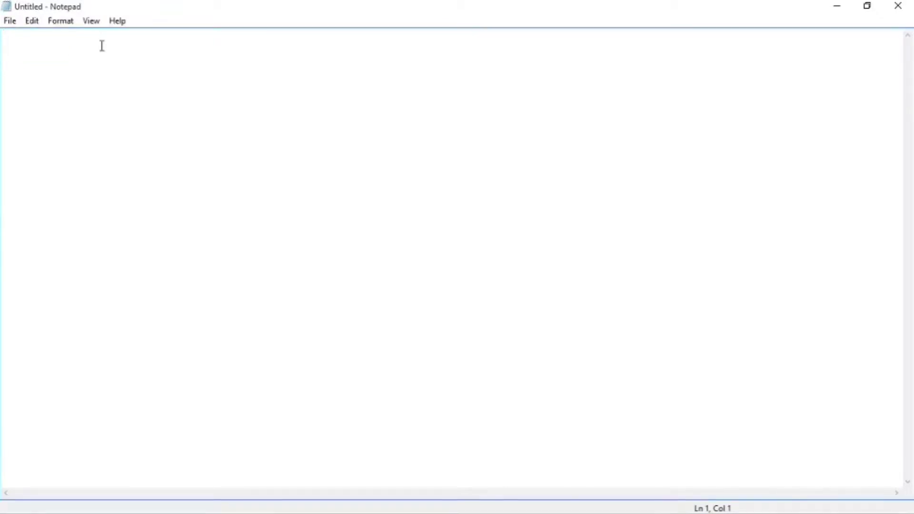
type(".LOG")
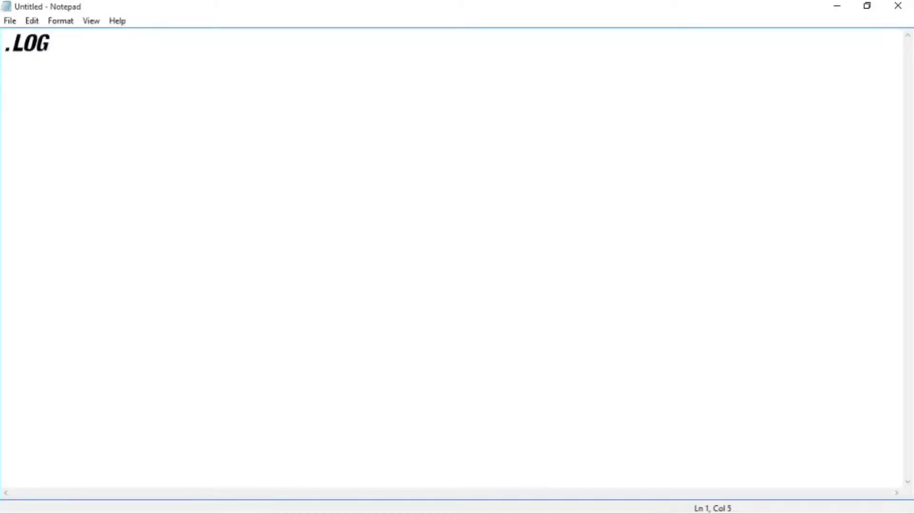
left_click(10, 21)
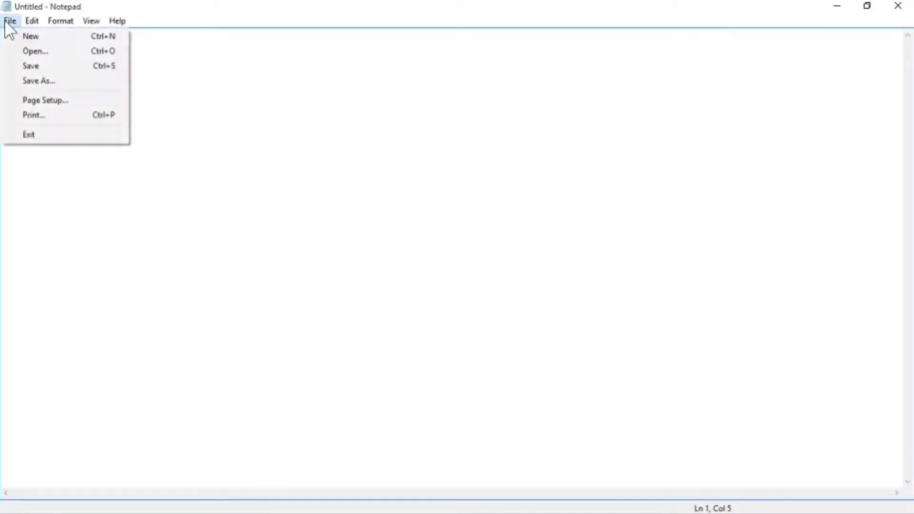
left_click(24, 65)
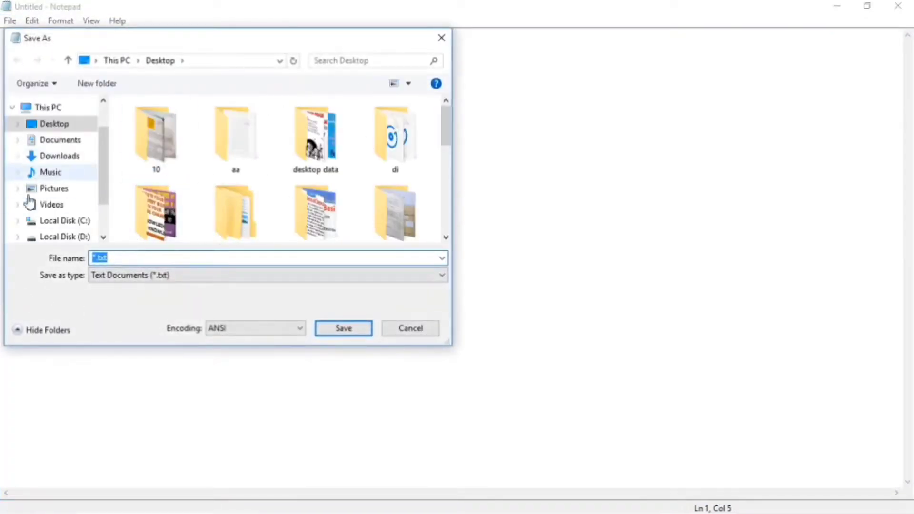
left_click(50, 125)
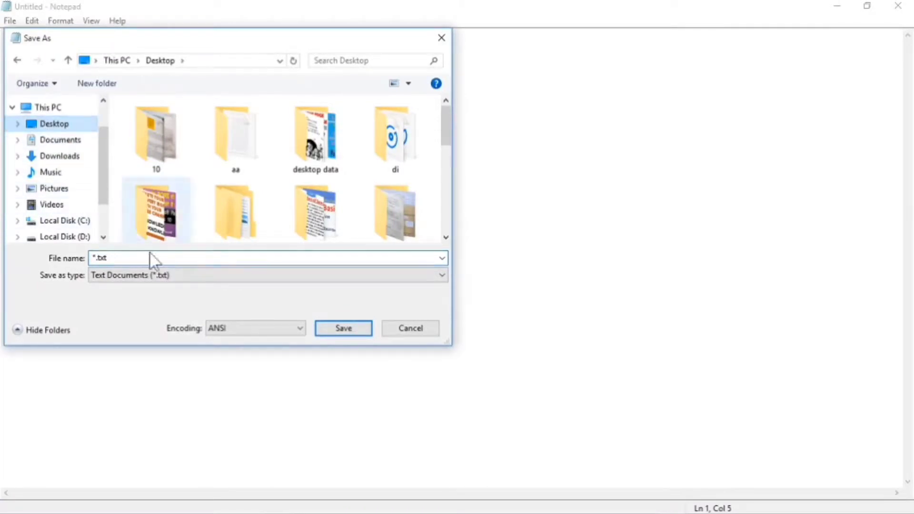
left_click_drag(136, 261, 88, 258)
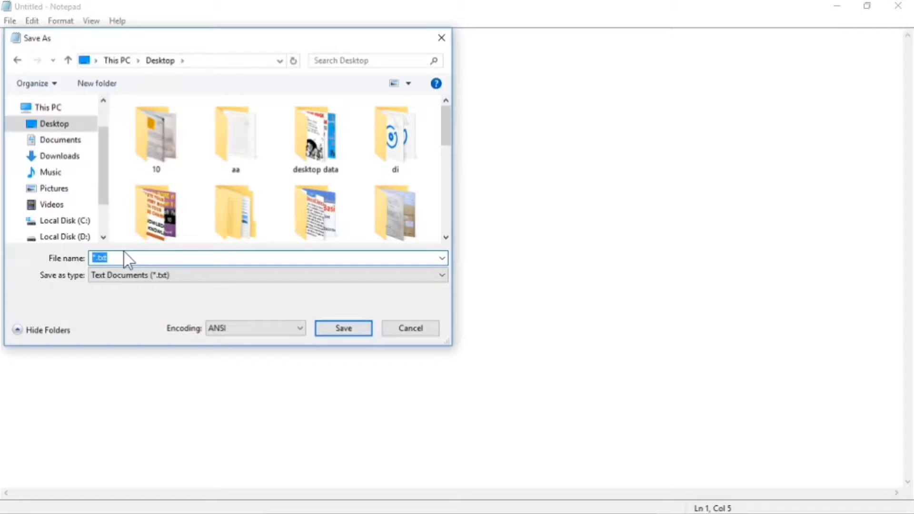
type("MY FIRST DIARY.TXT")
left_click(344, 330)
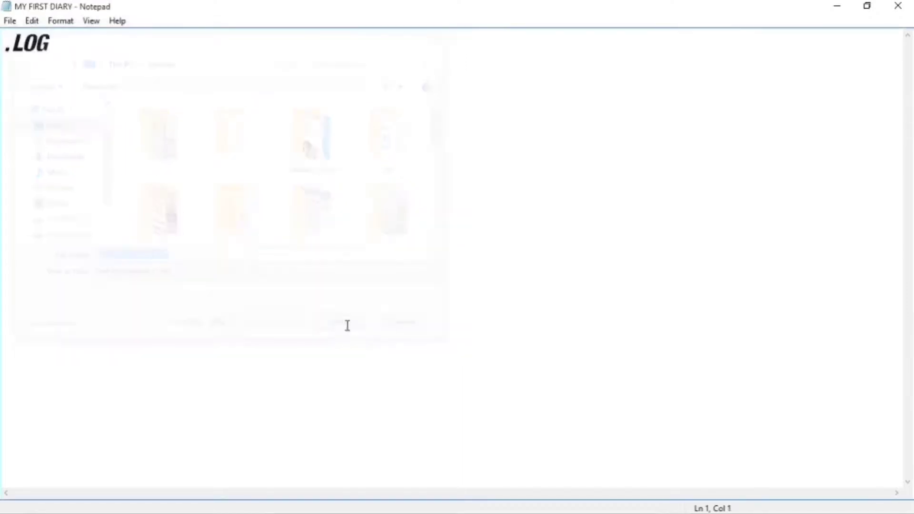
Close the document and open the MY FIRST DIARY file from the desktop in a maximised window.
left_click(907, 10)
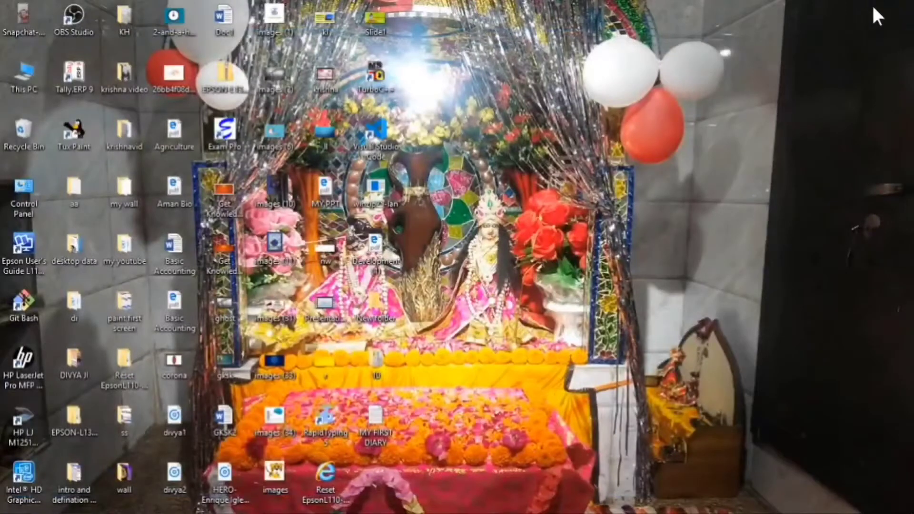
double_click(370, 427)
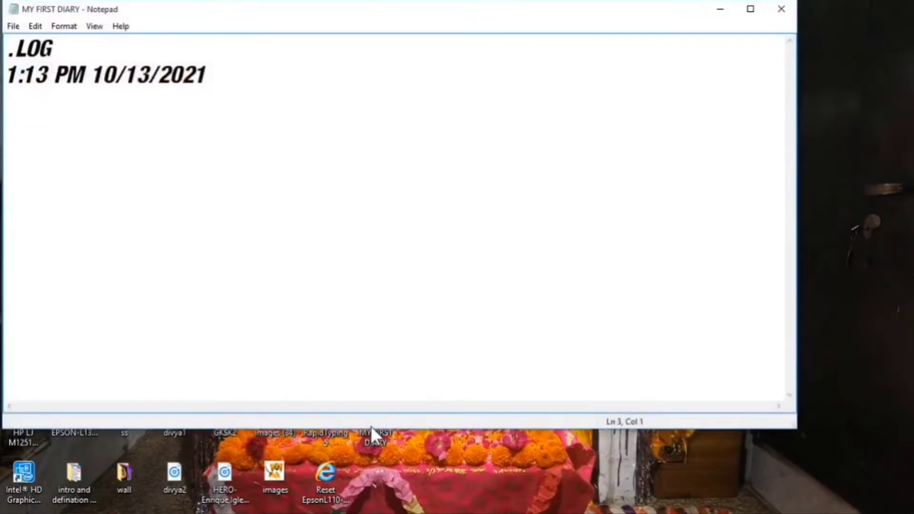
left_click(750, 11)
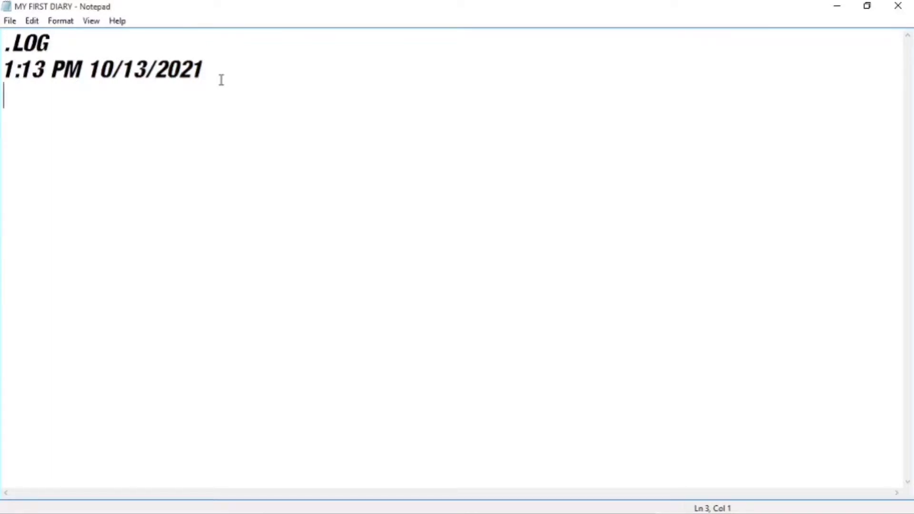
Write "MY NAME IS" followed by the author's full name and a period on the line below the timestamp.
type("m")
key("BackSpace")
type("MY N")
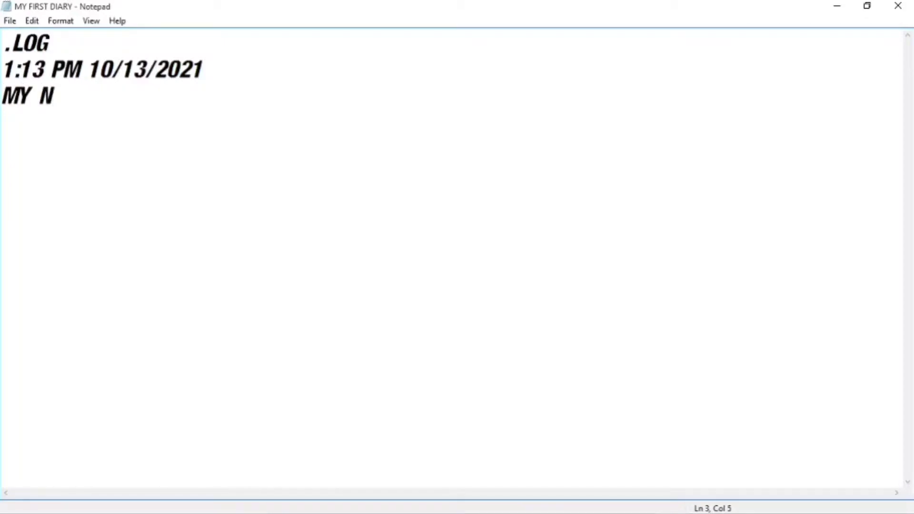
type("AM")
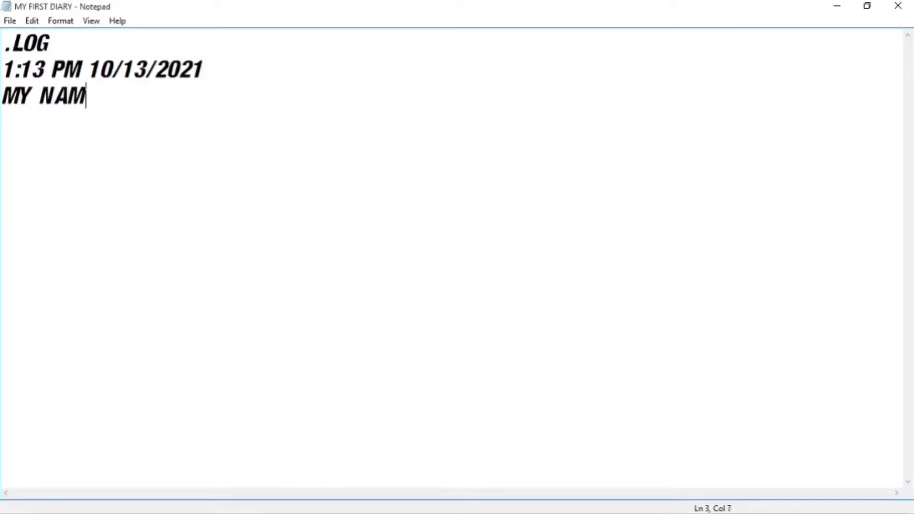
type("E IS II")
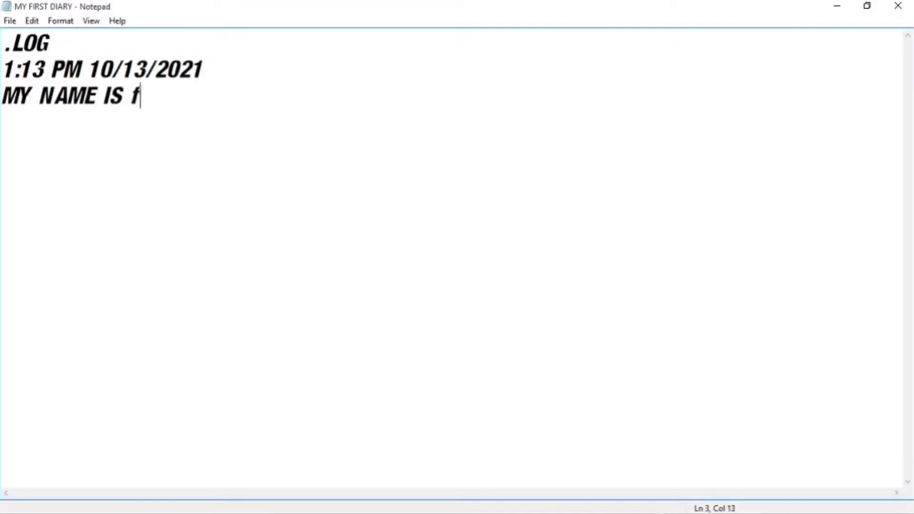
key("BackSpace")
key("BackSpace")
type("DIVYA MAHEH")
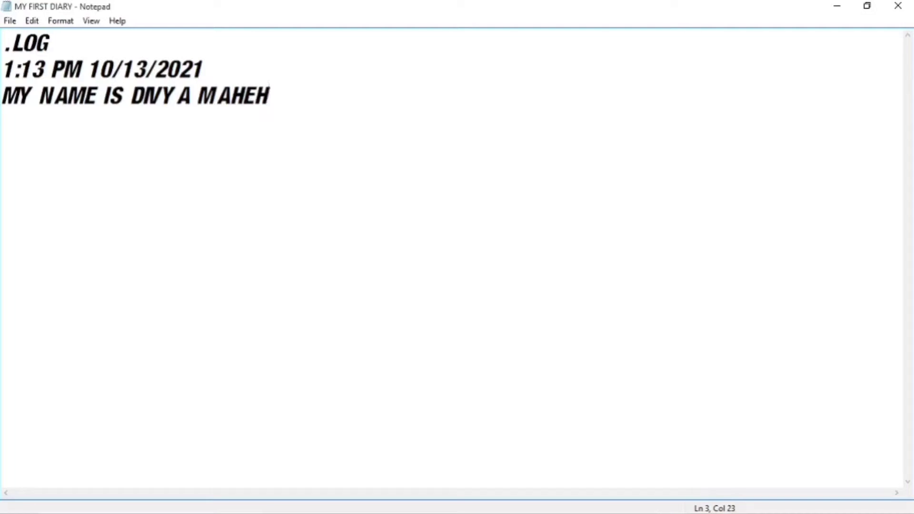
key("BackSpace")
type("SHWARI")
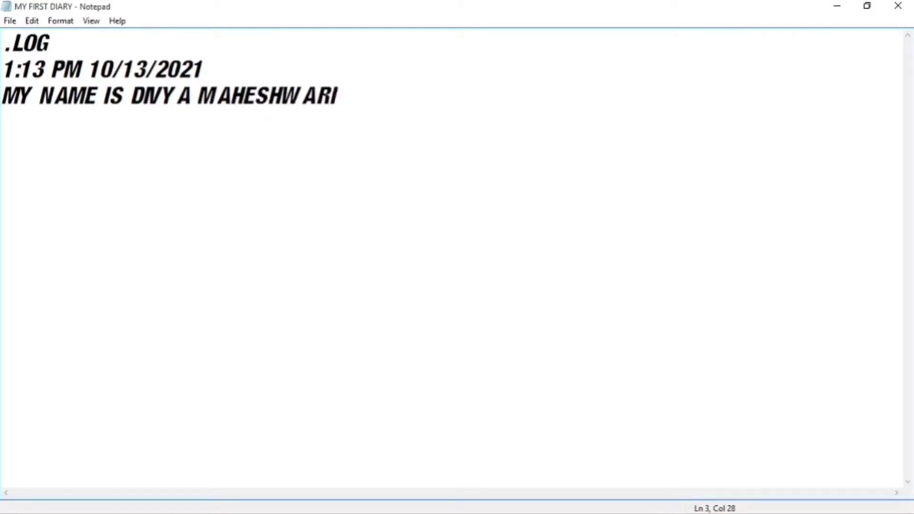
type(".")
Add the lines "THIS IS MY FIRST DIARY." and "I LOVE TO WRITE." below the name line, and save the file.
key("Return")
type("THIS")
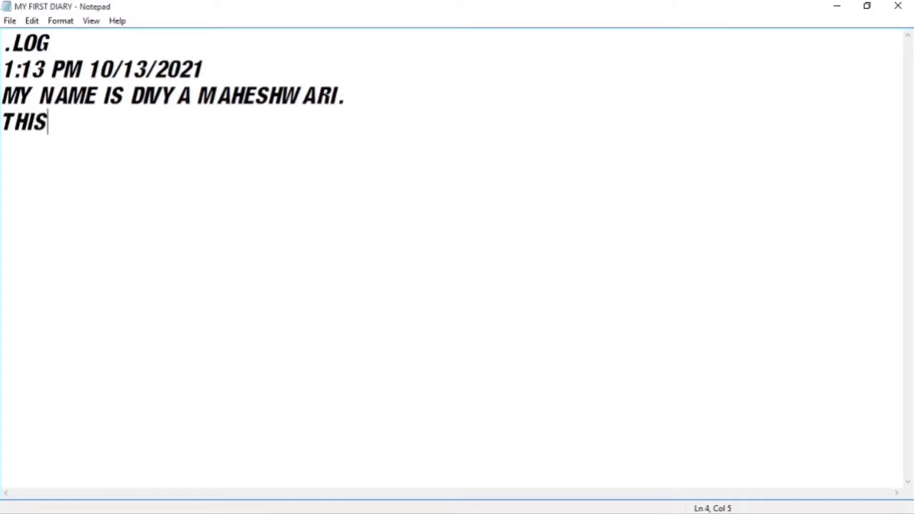
type(" IS MY ")
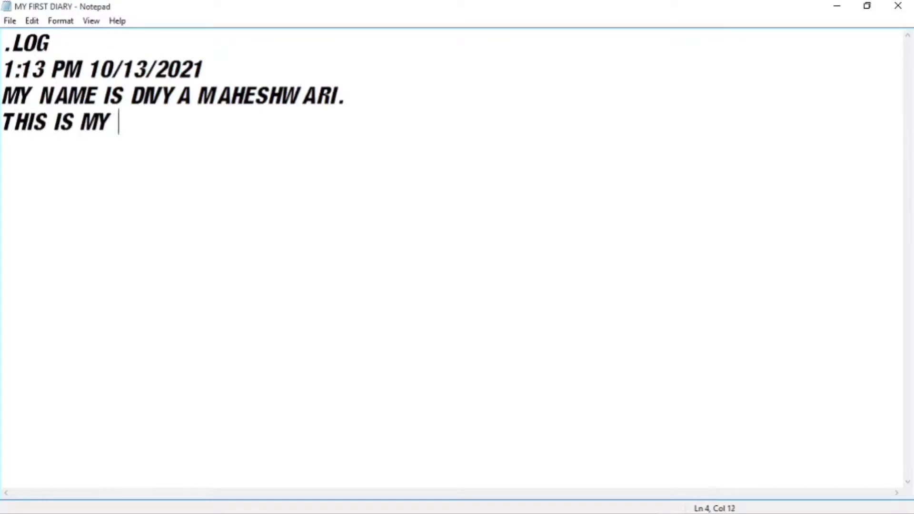
type("FIRST DIARY")
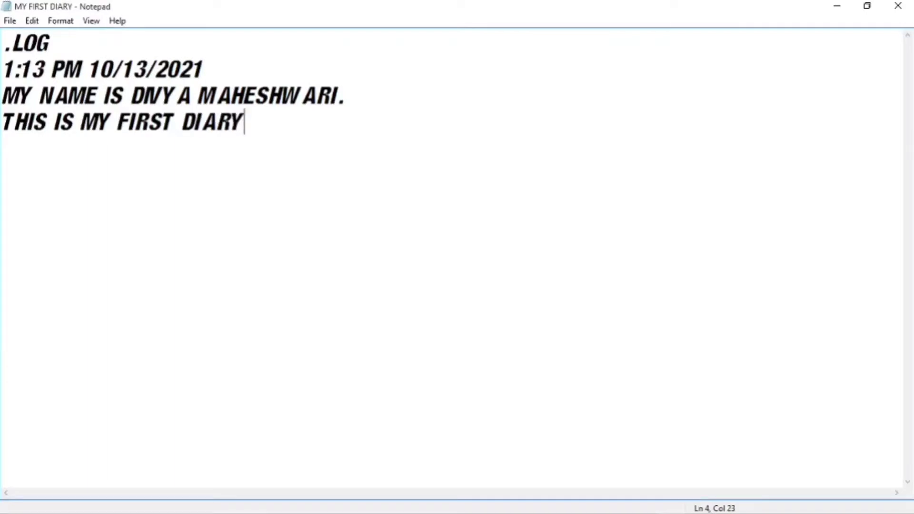
type(".")
key("Return")
type("I LO")
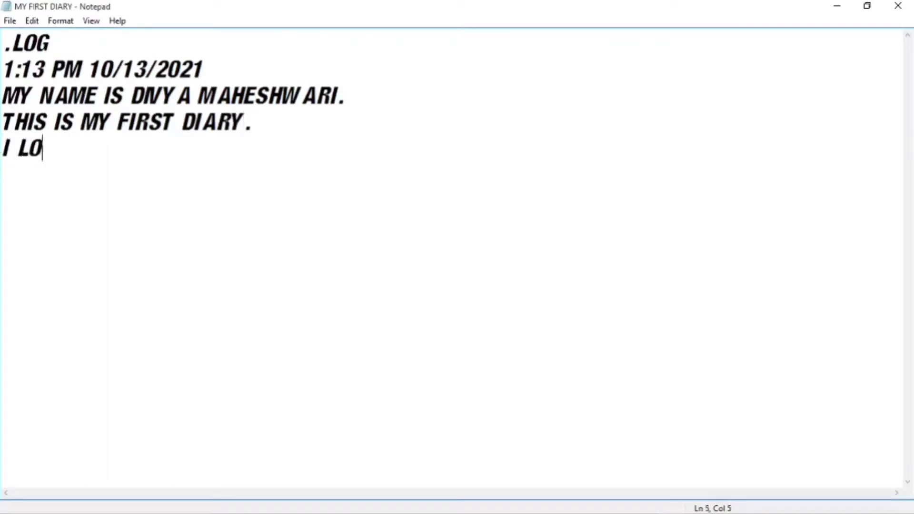
type("VE TO W")
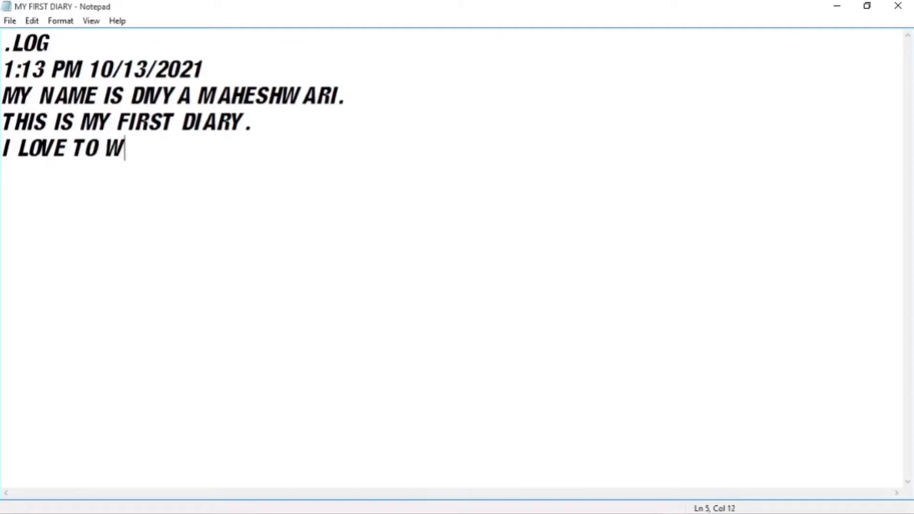
type("RITE.")
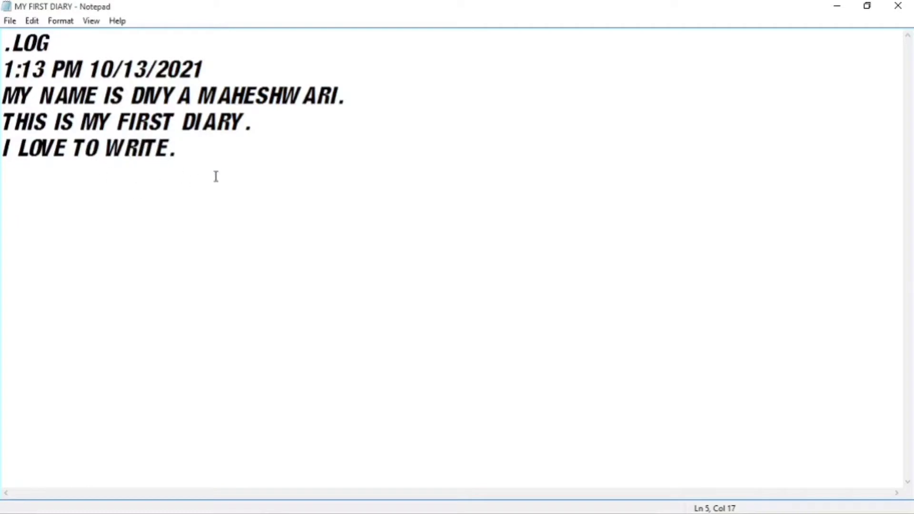
left_click(12, 27)
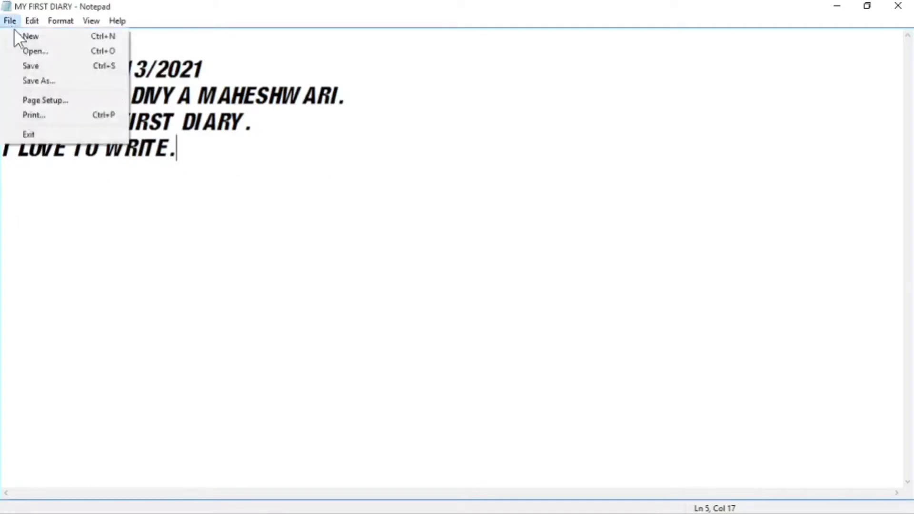
left_click(27, 66)
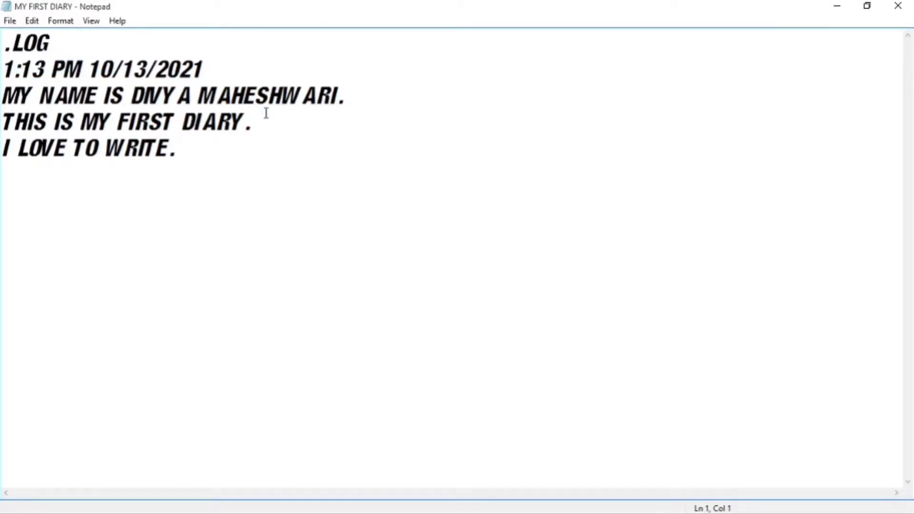
Close the saved diary and reopen it from the desktop, maximising its window again.
left_click(898, 6)
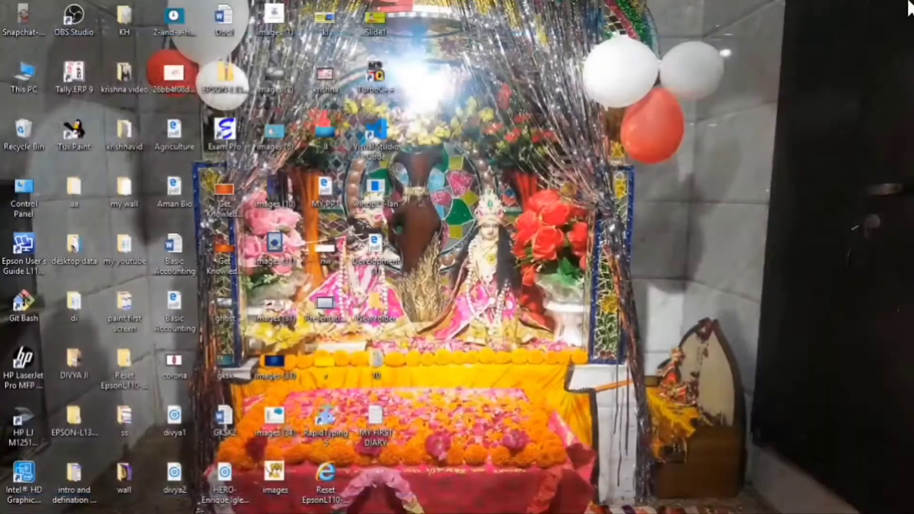
double_click(373, 421)
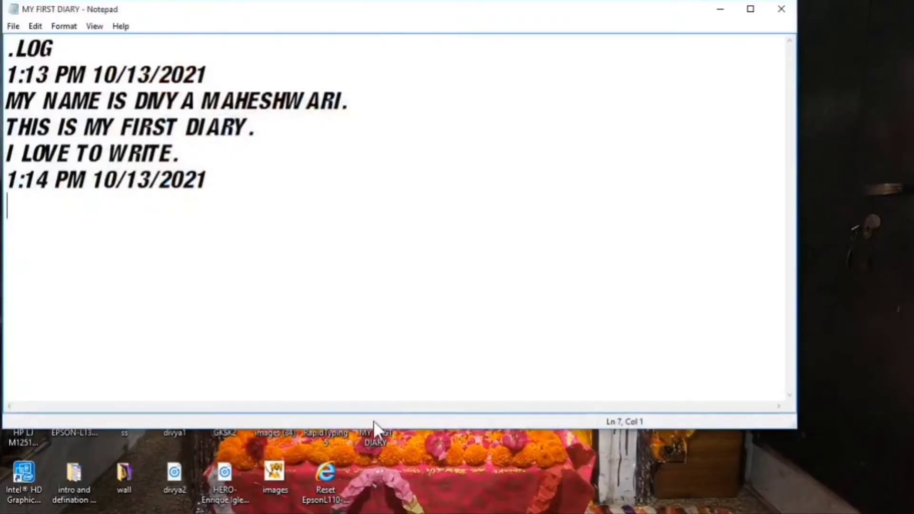
left_click(749, 10)
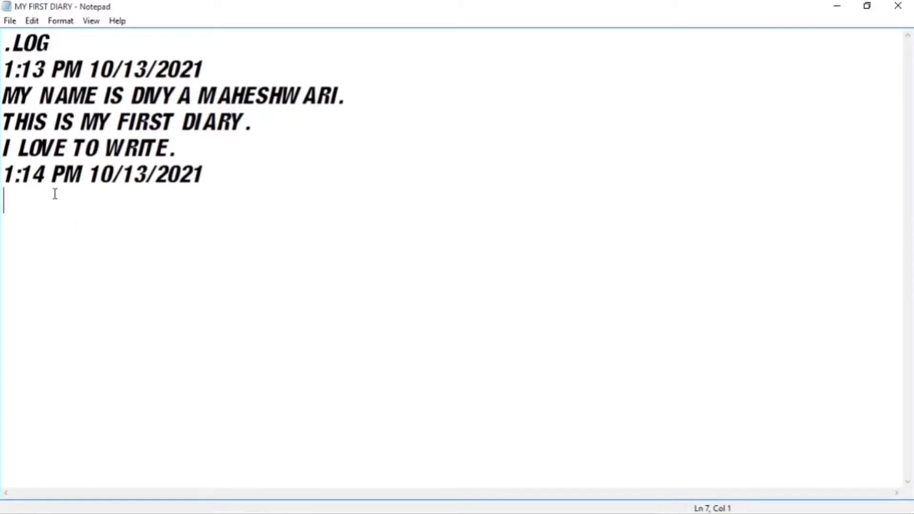
Add the line "HI" below the latest timestamp in the diary and start a new line.
left_click(219, 176)
key("Down")
type("HI")
key("Return")
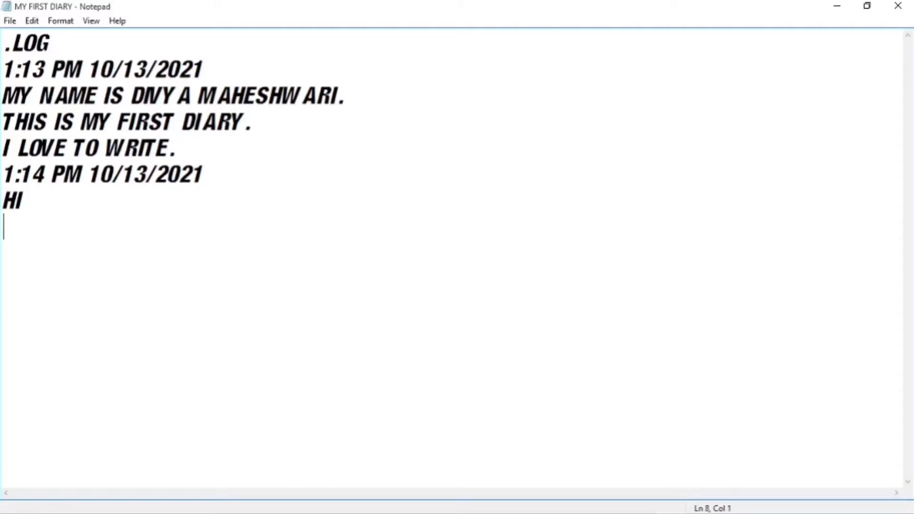
Write "WHAT DO U THINK ABOUT DIARY?" on the line below "HI" and save the file.
type("WHAT ")
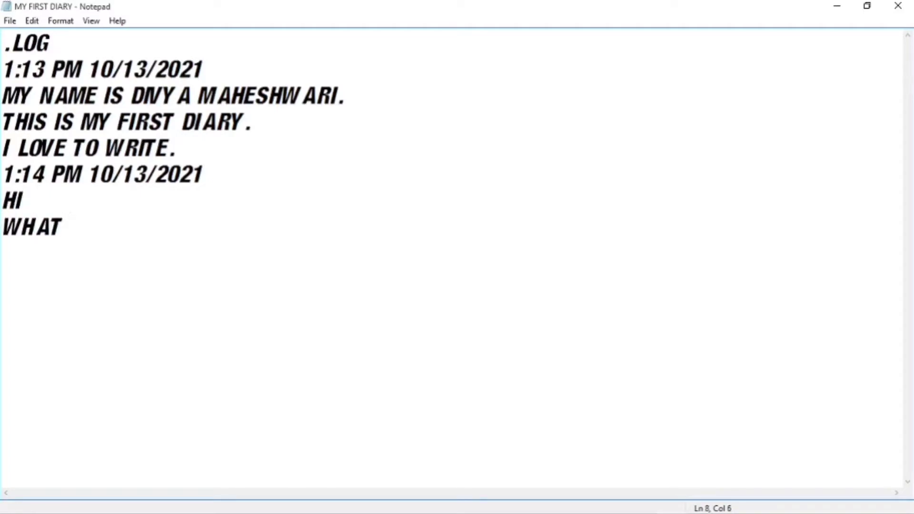
type("DO Y")
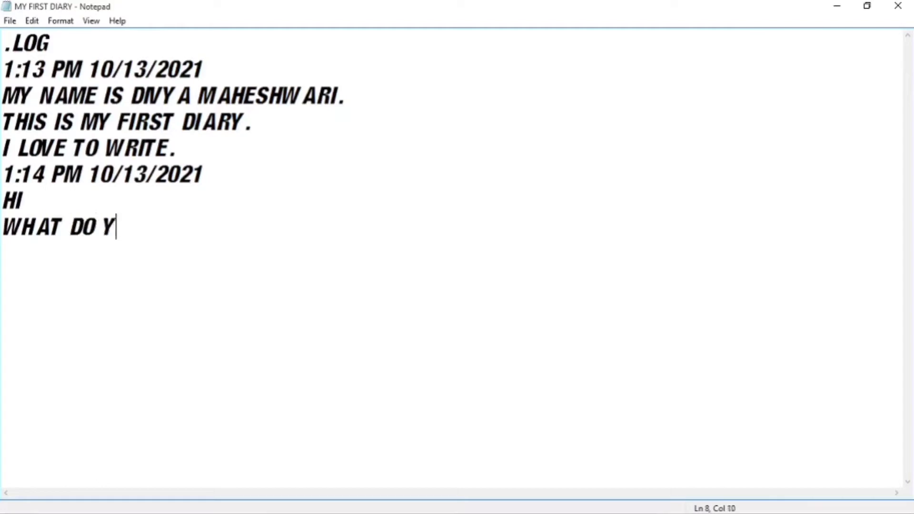
key("BackSpace")
type("U THI")
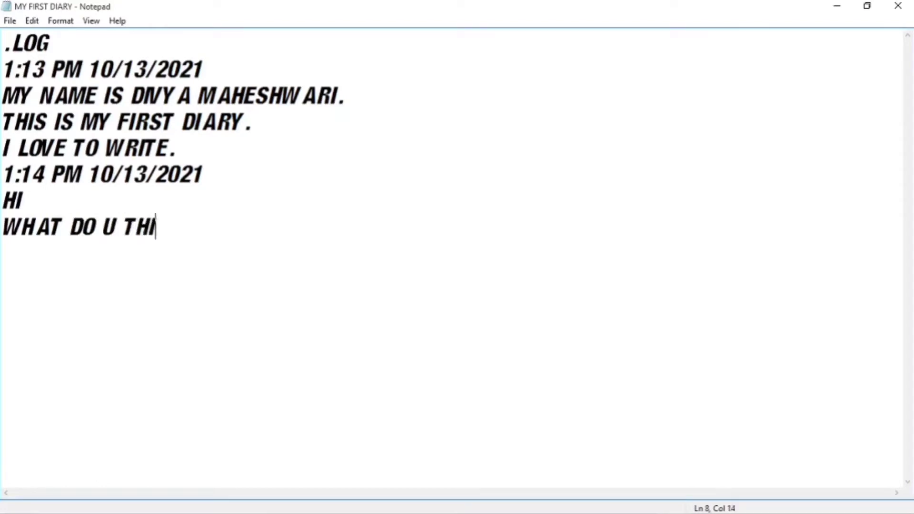
type("NKS ")
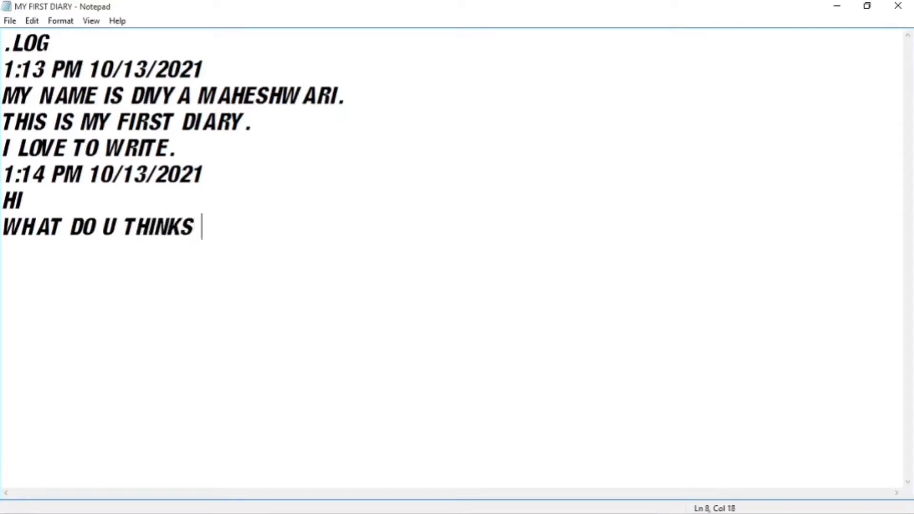
type("A")
key("BackSpace")
key("BackSpace")
key("BackSpace")
type("ABOUT D")
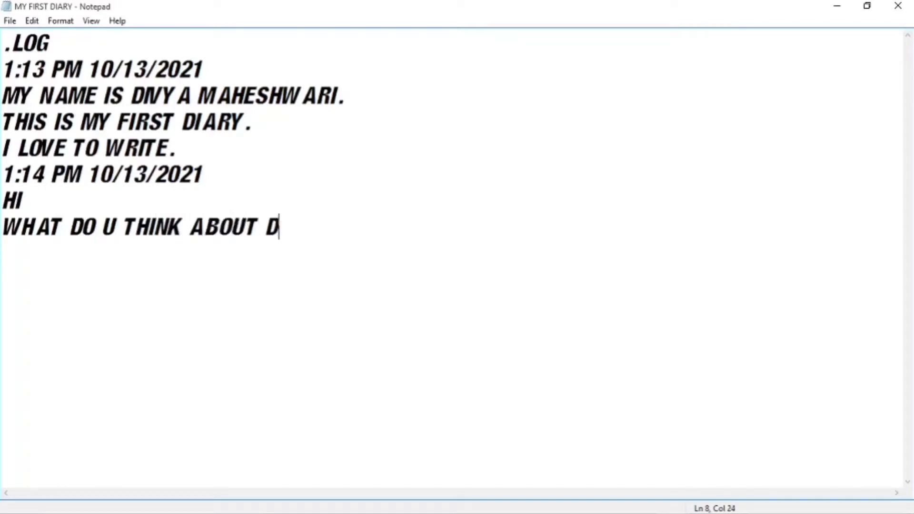
type("IAR")
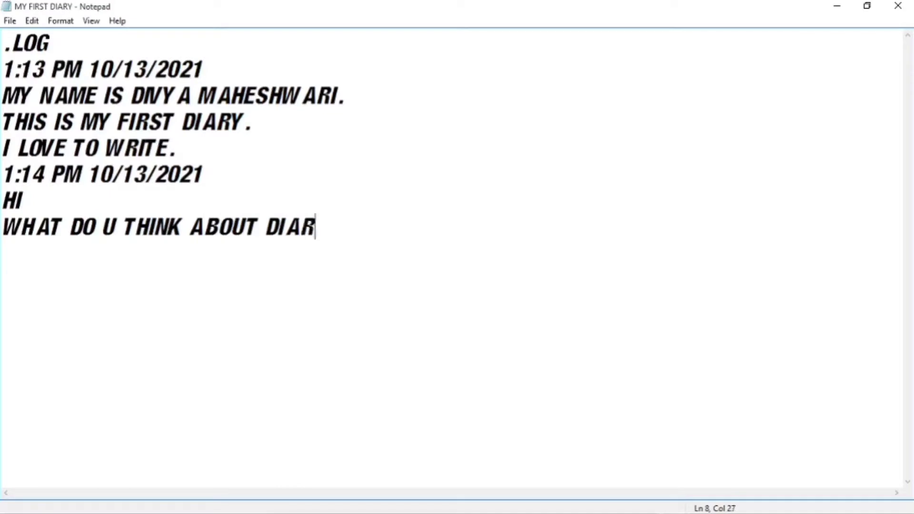
type("Y /")
key("BackSpace")
key("BackSpace")
type("/")
key("BackSpace")
type("?")
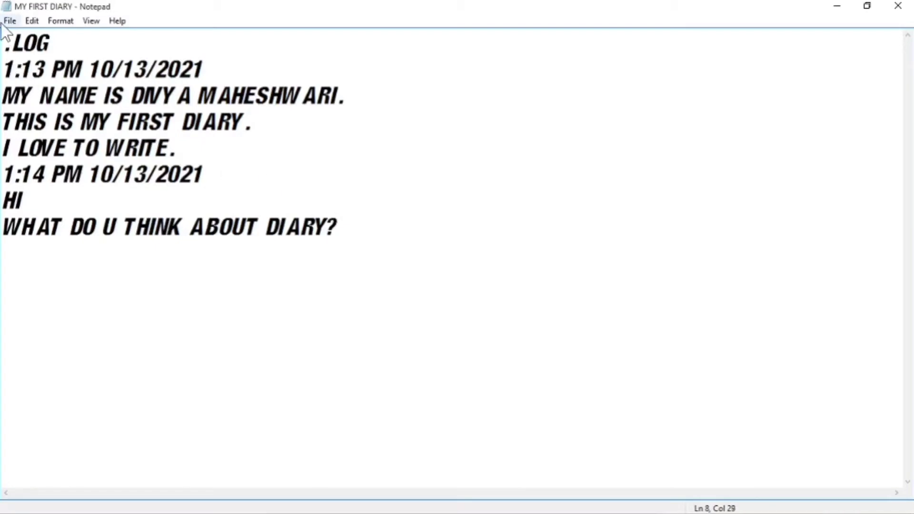
left_click(9, 21)
left_click(19, 66)
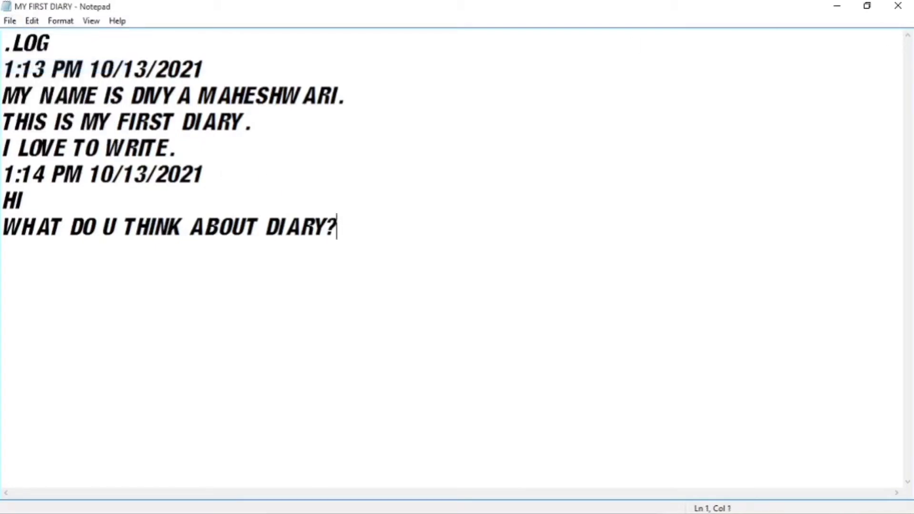
Close the saved diary and reopen MY FIRST DIARY from the desktop in a maximised window to view its new timestamp.
left_click(898, 6)
double_click(379, 421)
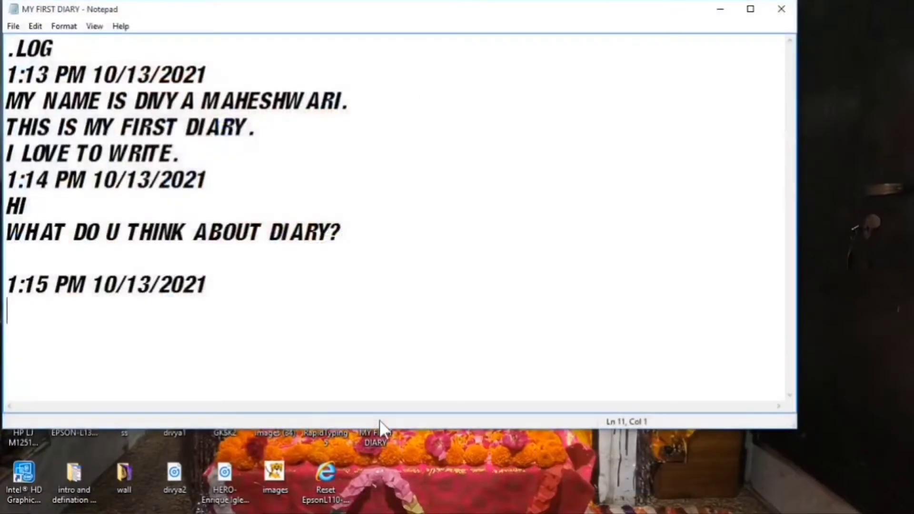
left_click(758, 11)
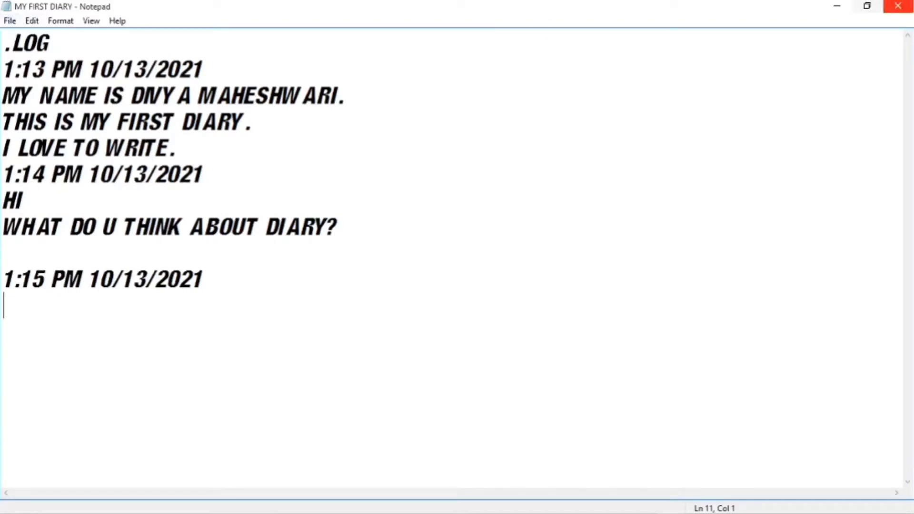
Close the diary without saving its changes and open a new blank Notepad document in a maximised window.
left_click(905, 7)
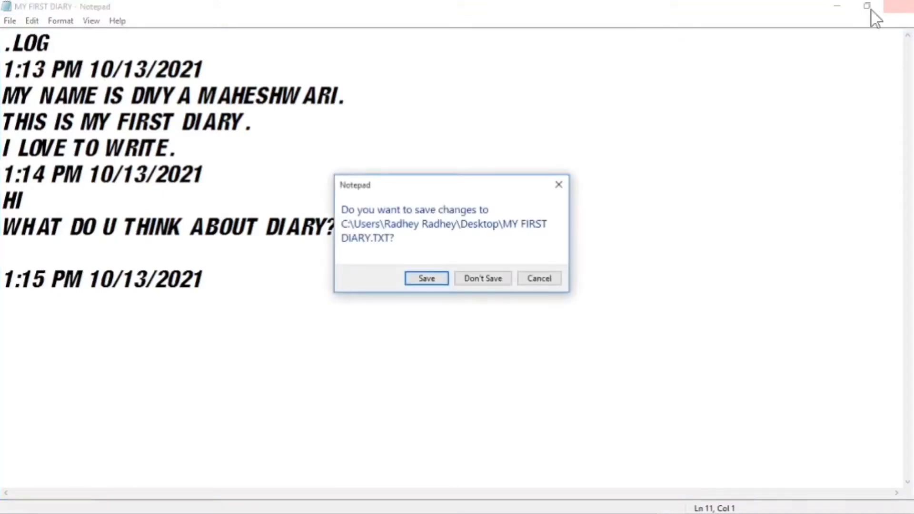
left_click(483, 279)
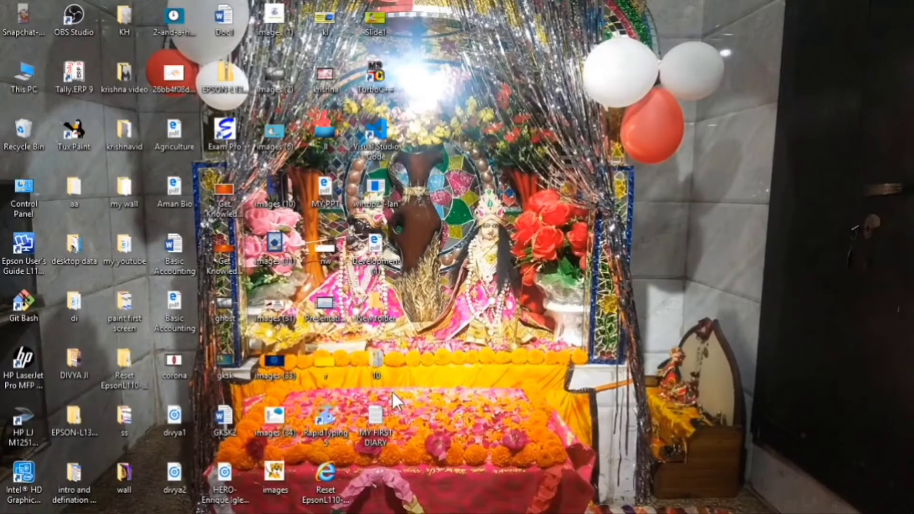
key("super")
type("NO")
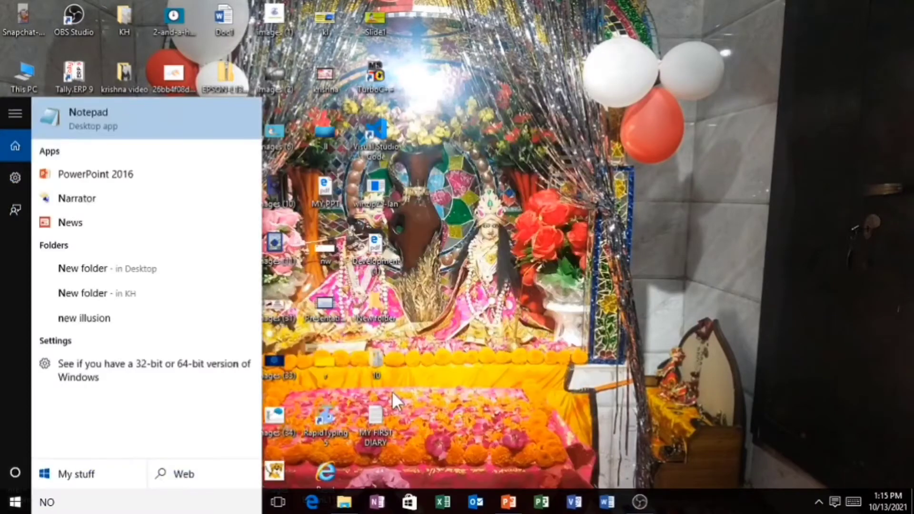
type("TE")
key("Return")
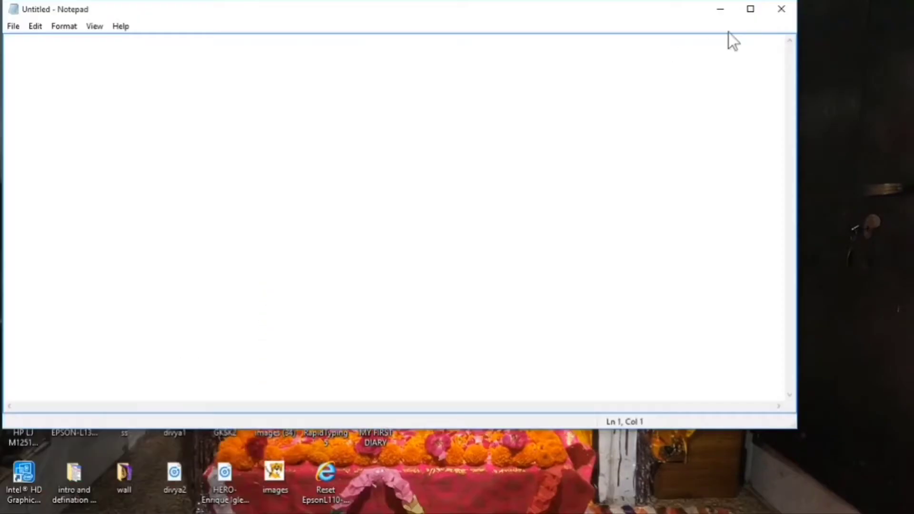
left_click(751, 9)
Write ".LOG" on the first line of the blank document and start a new line.
type(".")
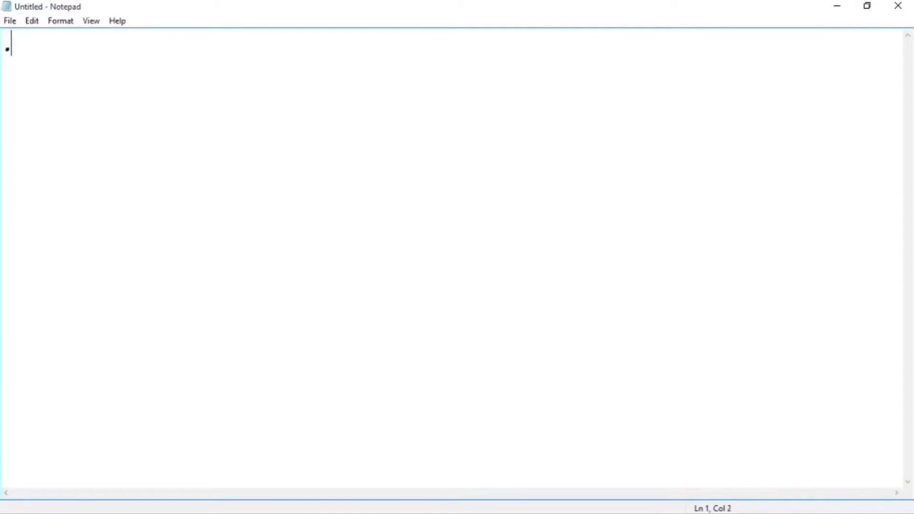
type("LOG")
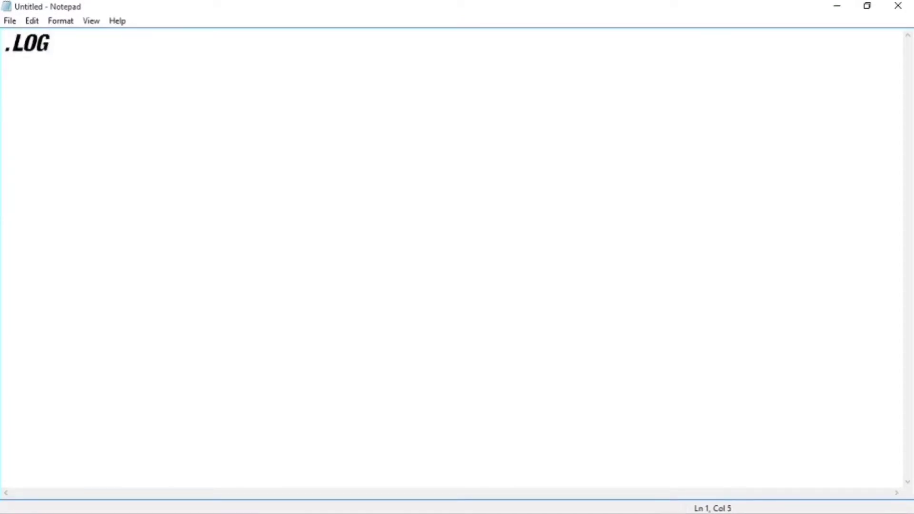
key("Return")
Save the document to the Desktop as MY ACCOUNTS.TXT.
left_click(10, 21)
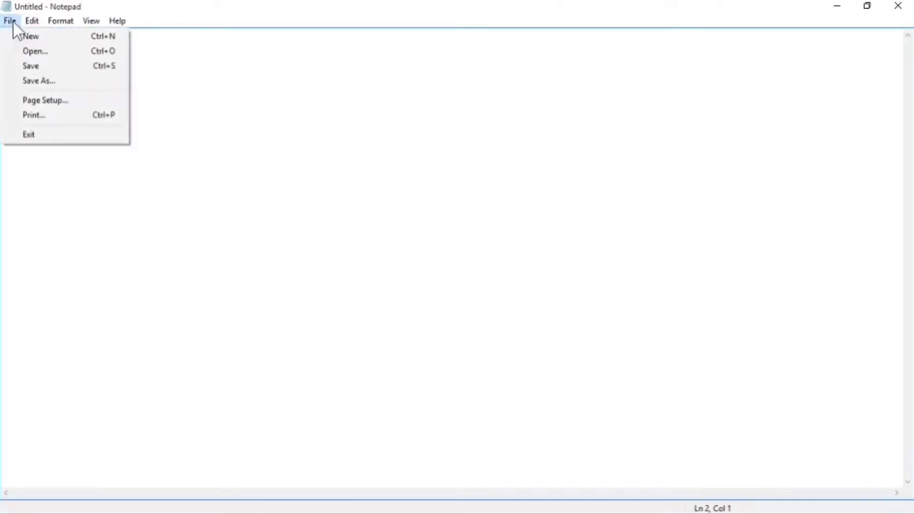
left_click(30, 66)
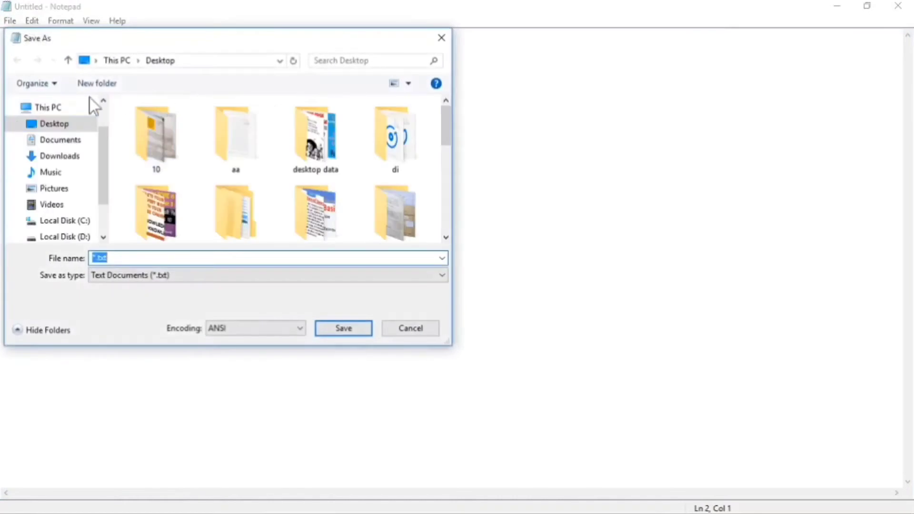
left_click(56, 125)
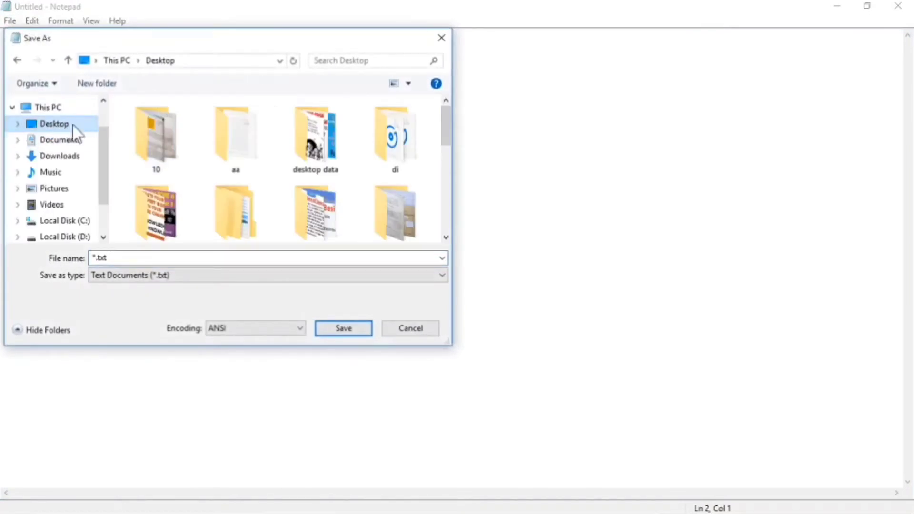
double_click(123, 259)
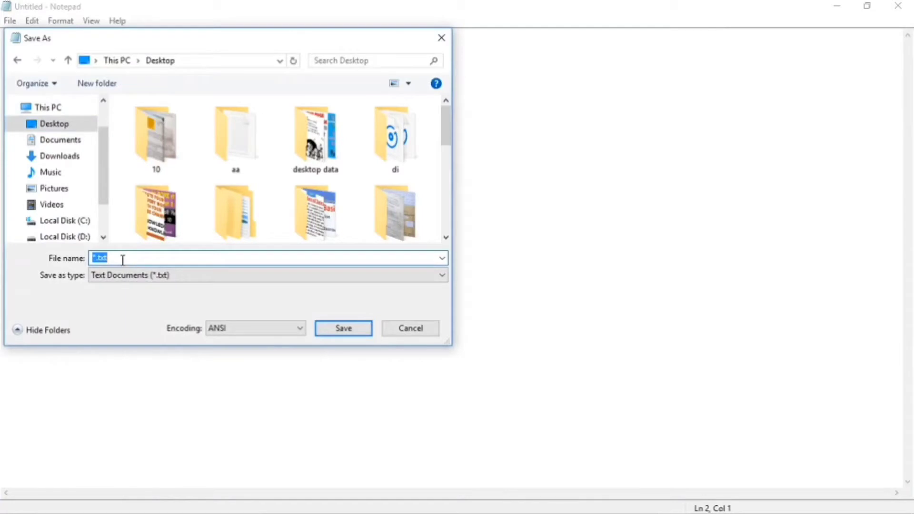
type("M")
type("Y AV")
type("\\CC")
key("BackSpace")
key("BackSpace")
key("BackSpace")
type("CCOUNTS")
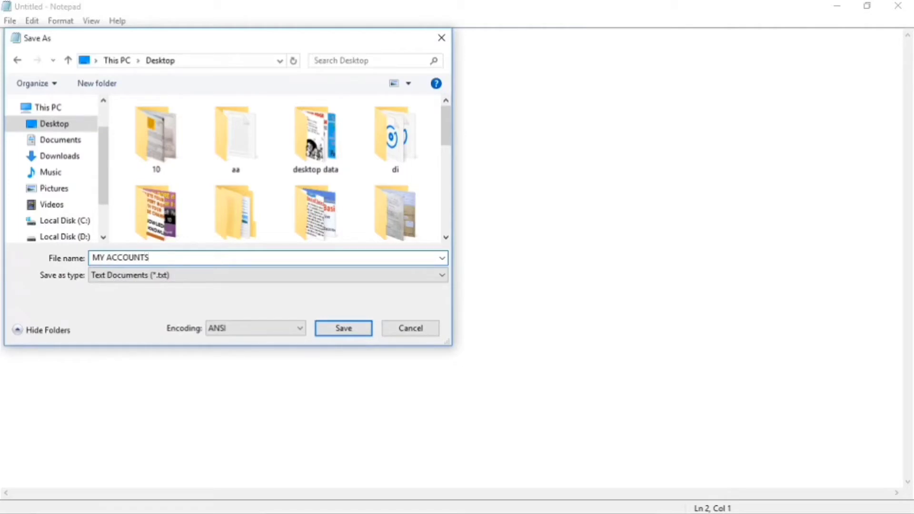
type(".TXT")
key("Return")
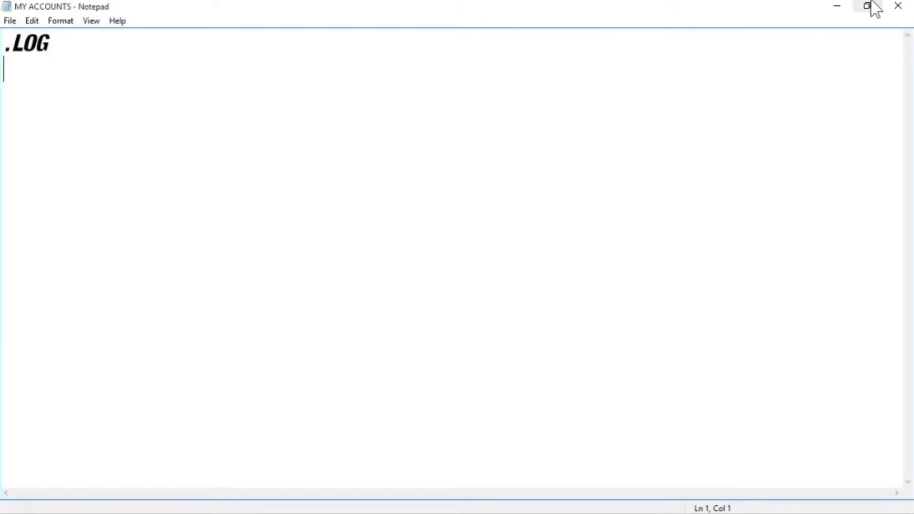
Close the saved file and reopen MY ACCOUNTS from the desktop in a maximised window.
left_click(898, 6)
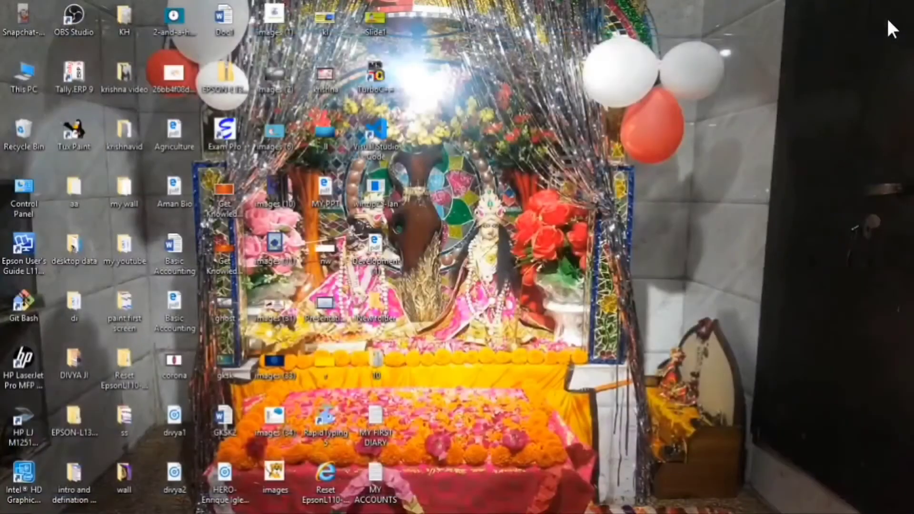
double_click(375, 474)
left_click(750, 8)
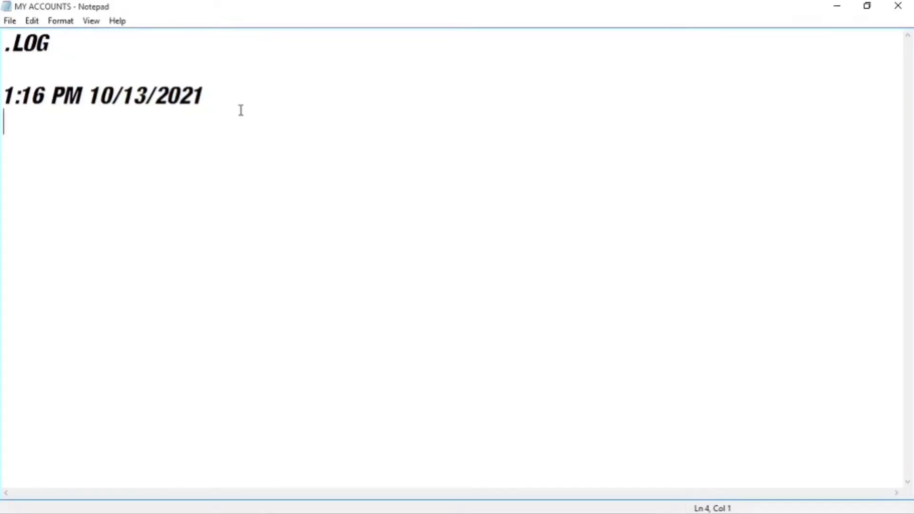
Write the heading "RECIEPT" below the timestamp, followed by a line with the payer's name and the amount 4000.
type("RECI")
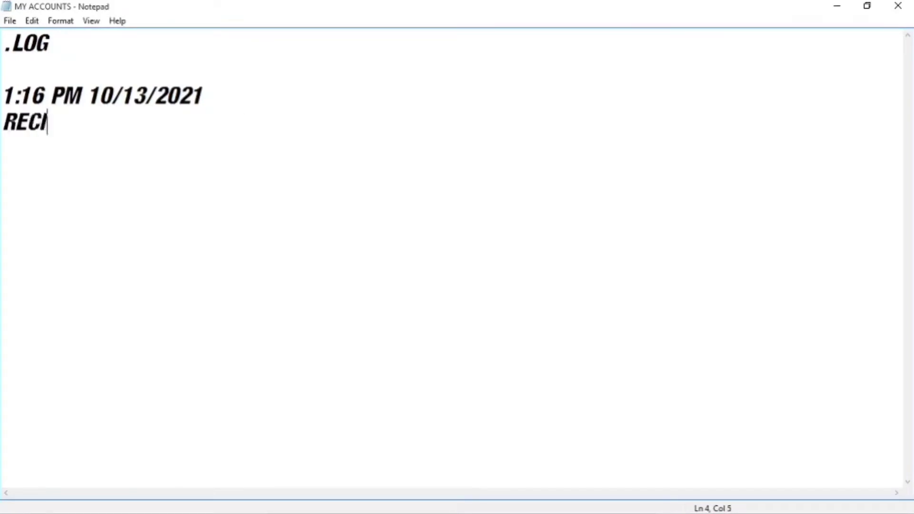
type("EPT")
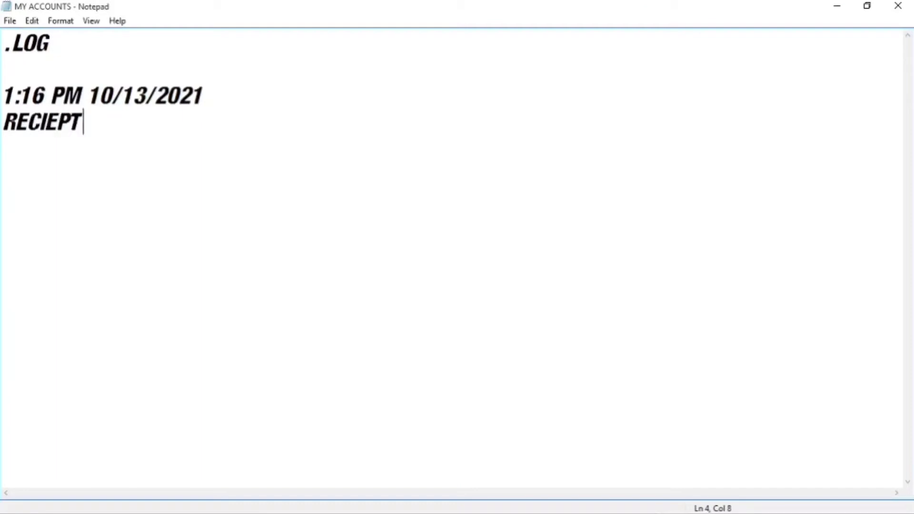
key("Return")
type("RAMES")
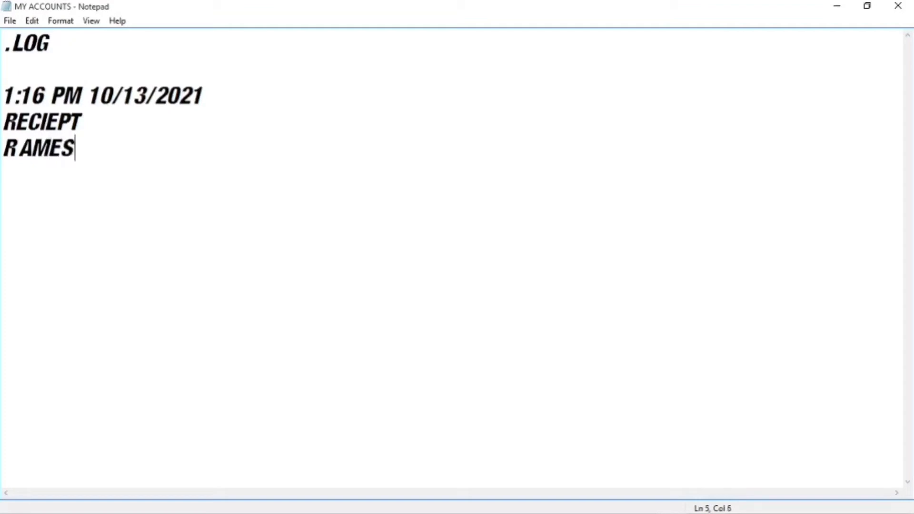
type("H   4000")
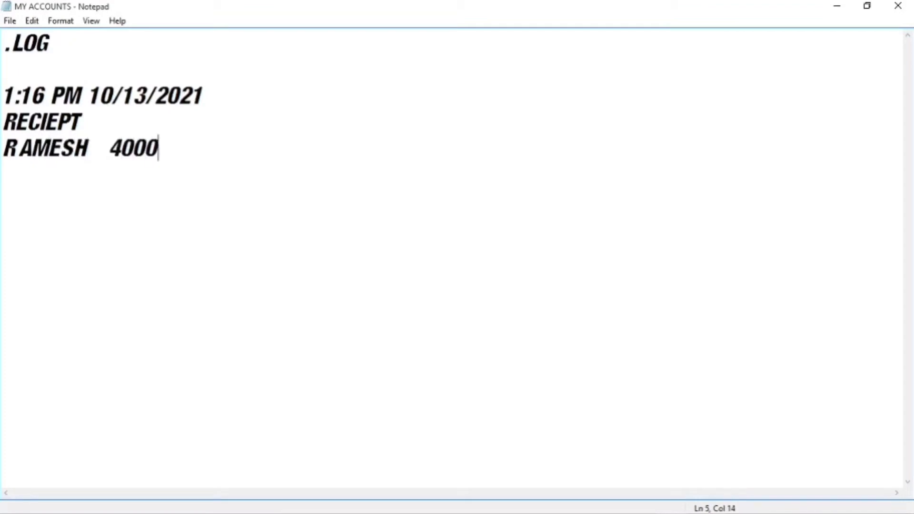
Insert "RS." in capitals directly before the amount 4000 on the payer's line.
key("Left")
key("Left")
key("Left")
key("Left")
type("rS.")
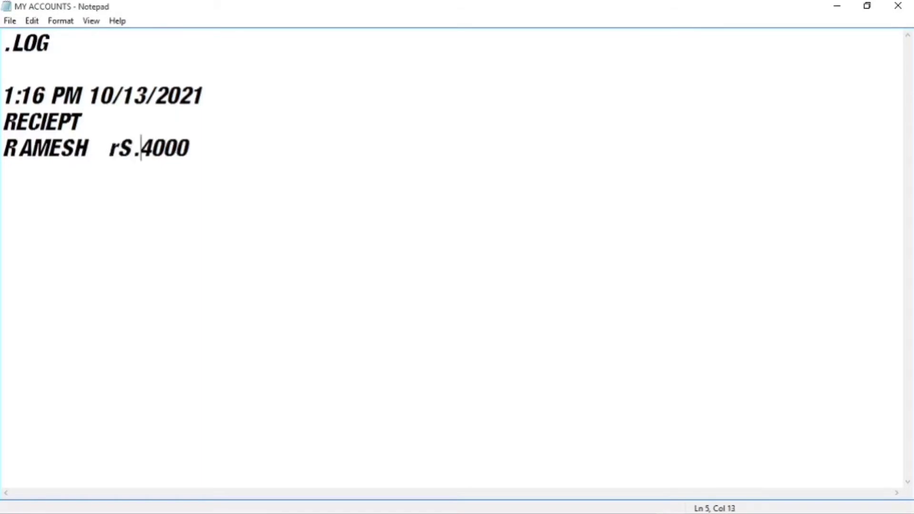
key("BackSpace")
key("BackSpace")
key("BackSpace")
type("R")
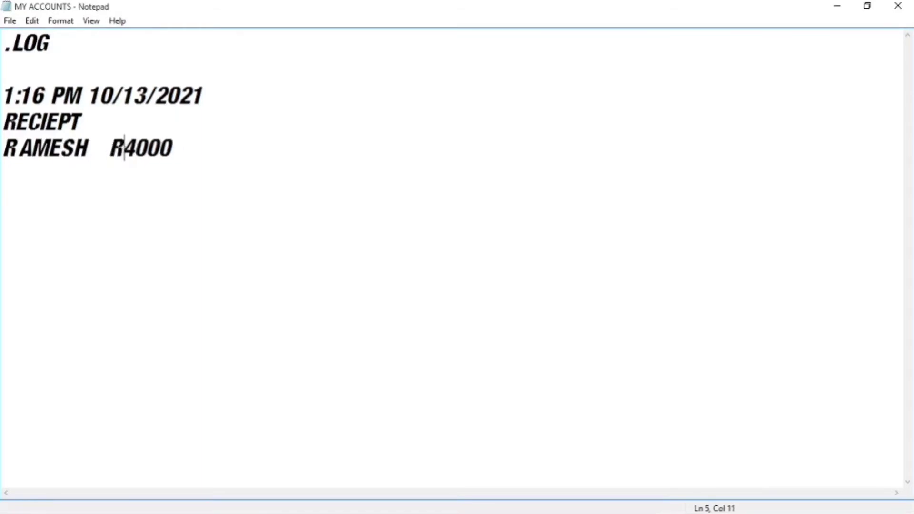
type("S.")
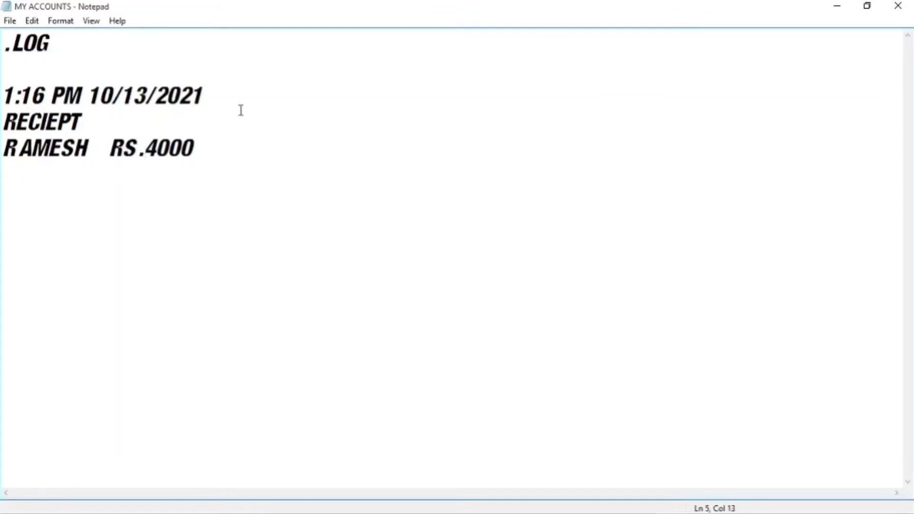
Add the heading "PAYMENT" on a new line below the RS.4000 receipt entry.
key("Right")
key("Right")
key("Right")
key("Right")
key("Return")
type("PA")
type("MENT")
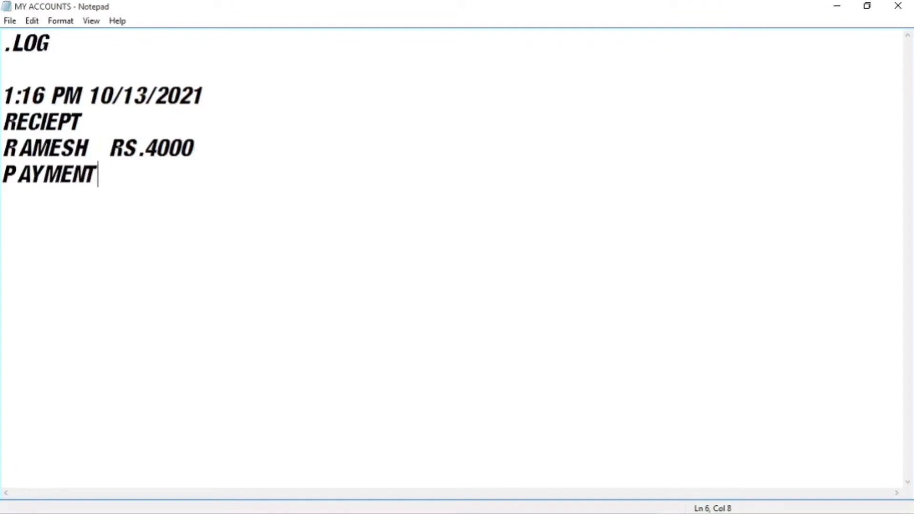
Write a line under PAYMENT with the payee's name and "RS. 2000", separated by three spaces.
key("Return")
type("RAJ")
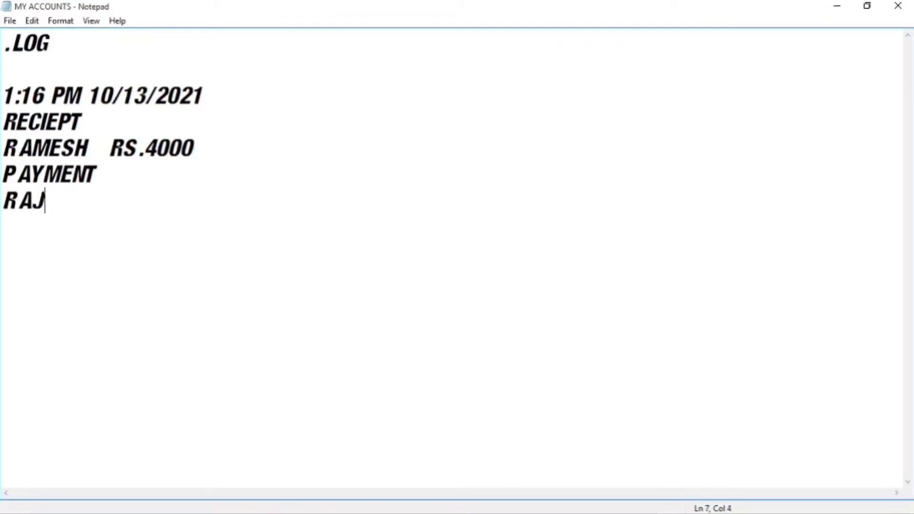
type("ESH")
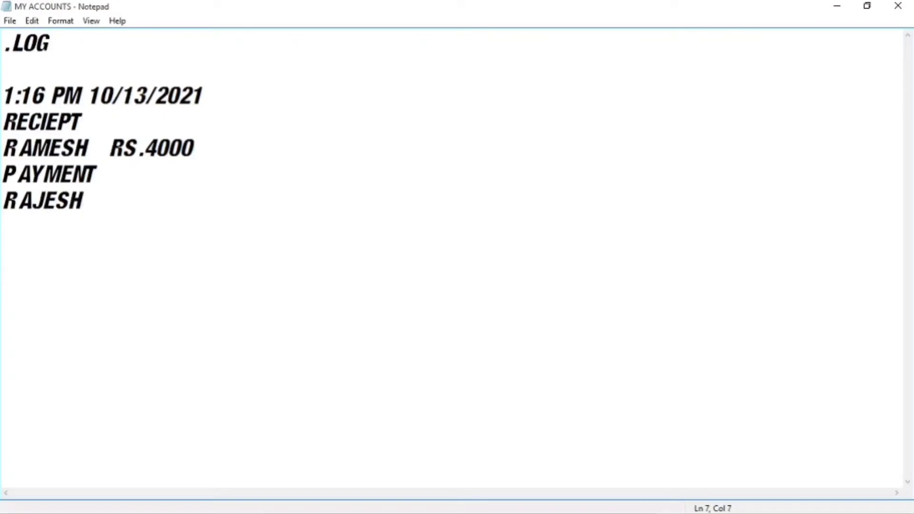
type("    RS.")
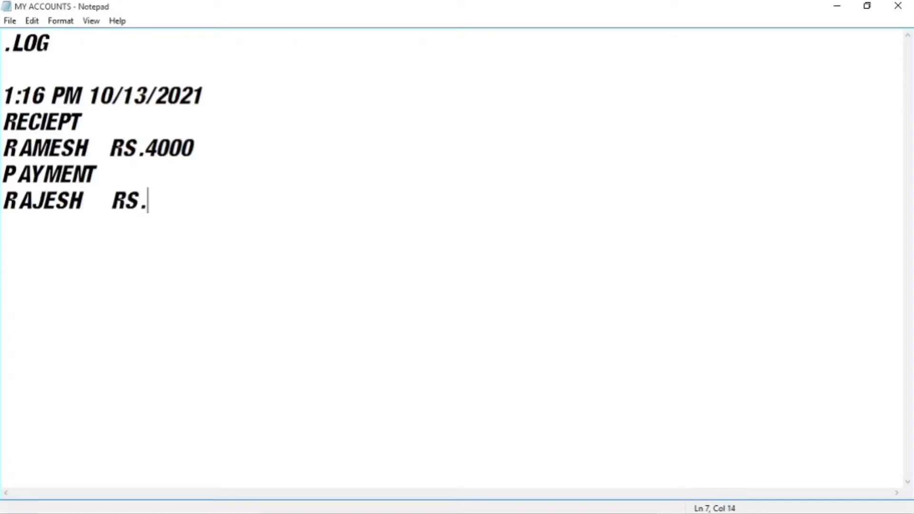
type(" 2000")
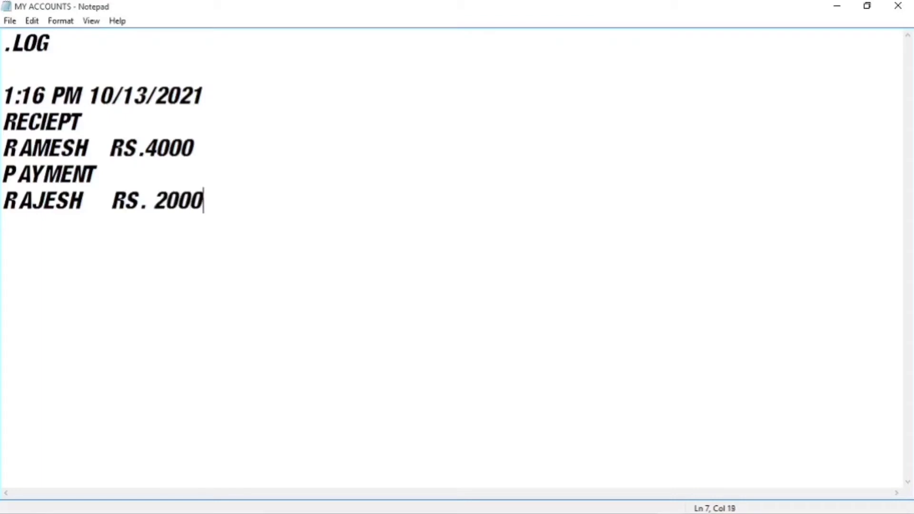
left_click(110, 202)
key("BackSpace")
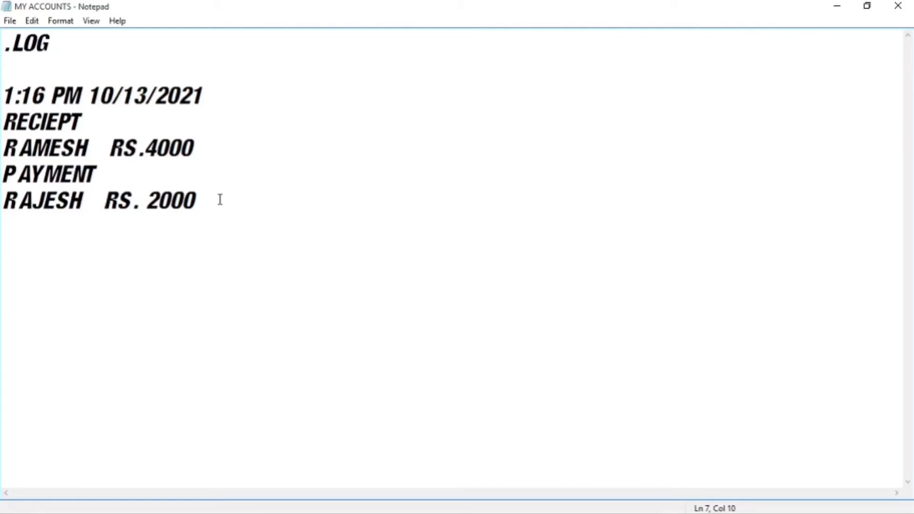
Save the changes to MY ACCOUNTS and close the file.
left_click(10, 21)
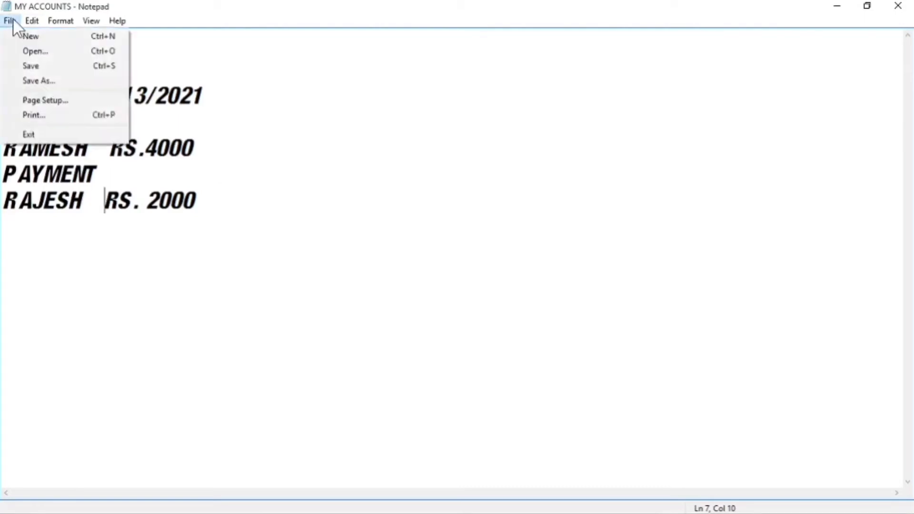
left_click(30, 66)
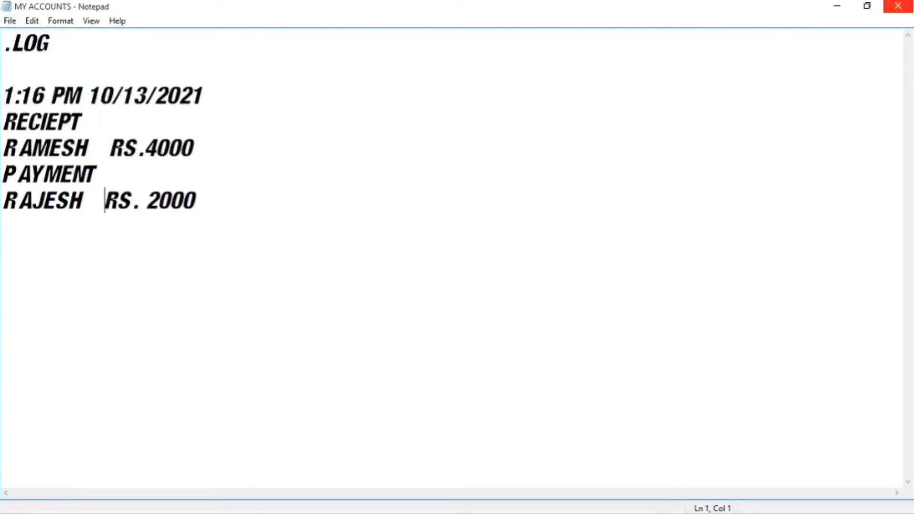
left_click(898, 6)
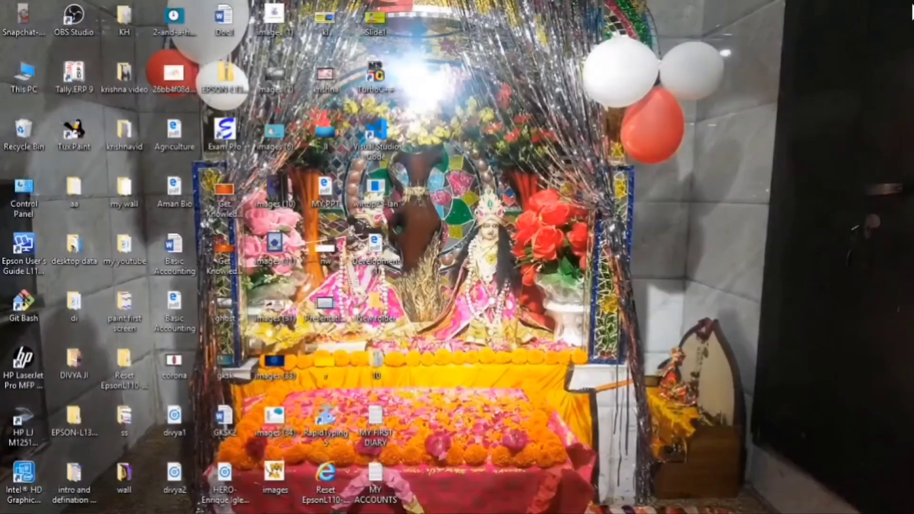
Reopen MY ACCOUNTS from the desktop to add a fresh timestamp, and maximise its window.
double_click(370, 477)
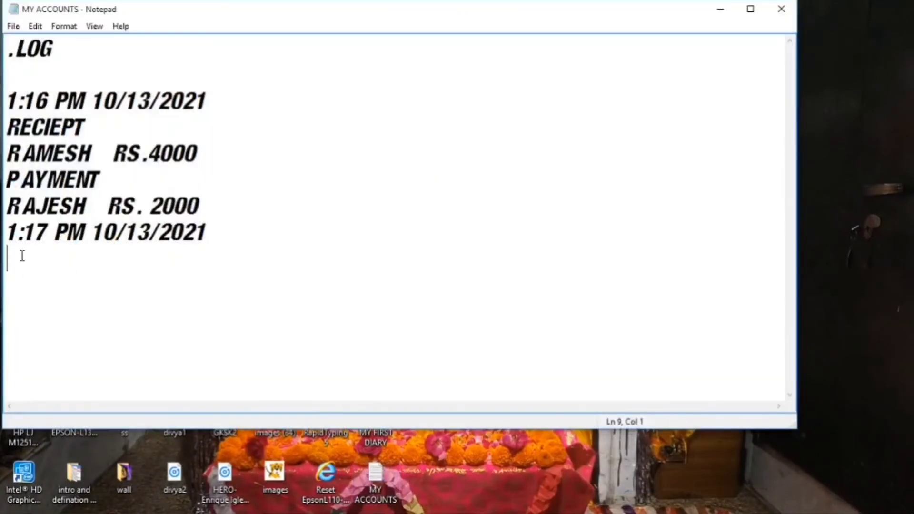
left_click(8, 232)
left_click(751, 9)
left_click(724, 362)
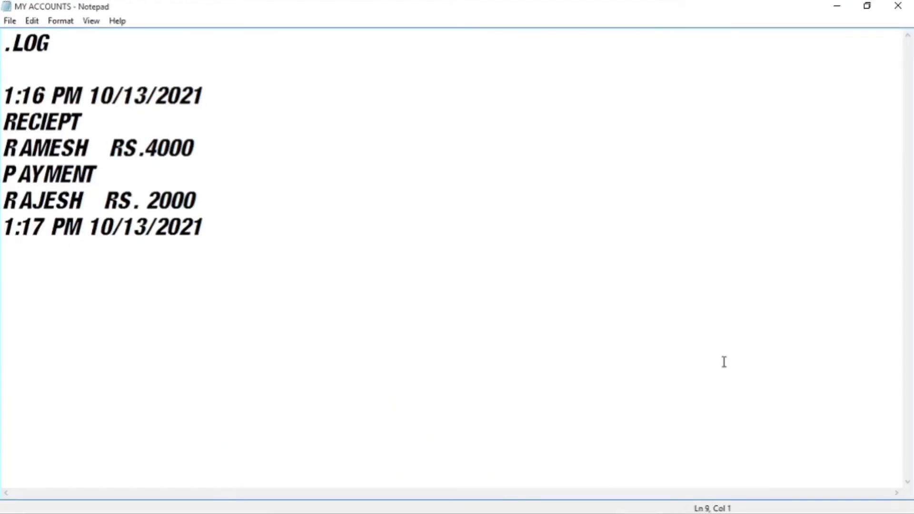